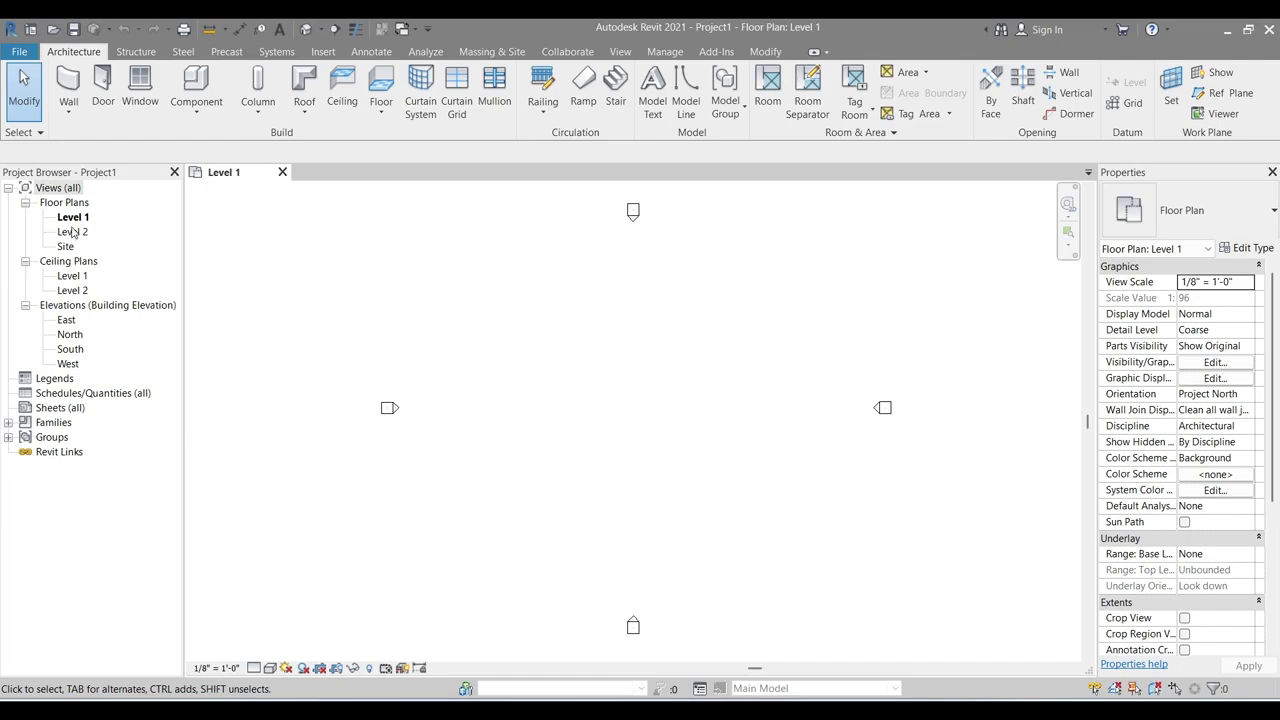
Open the East building elevation and examine its existing level lines and level heads.
{"action": "double_click", "coordinate": [64, 321]}
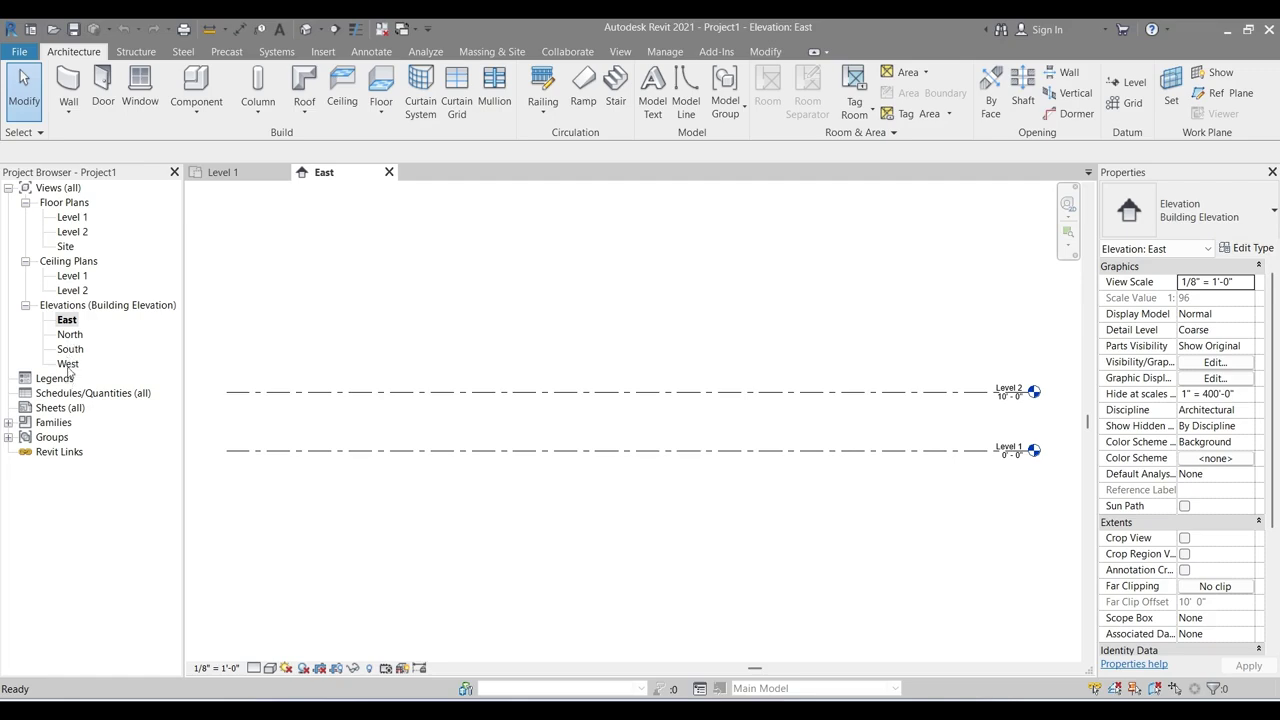
{"action": "middle_click_drag", "start_coordinate": [876, 384], "coordinate": [759, 347]}
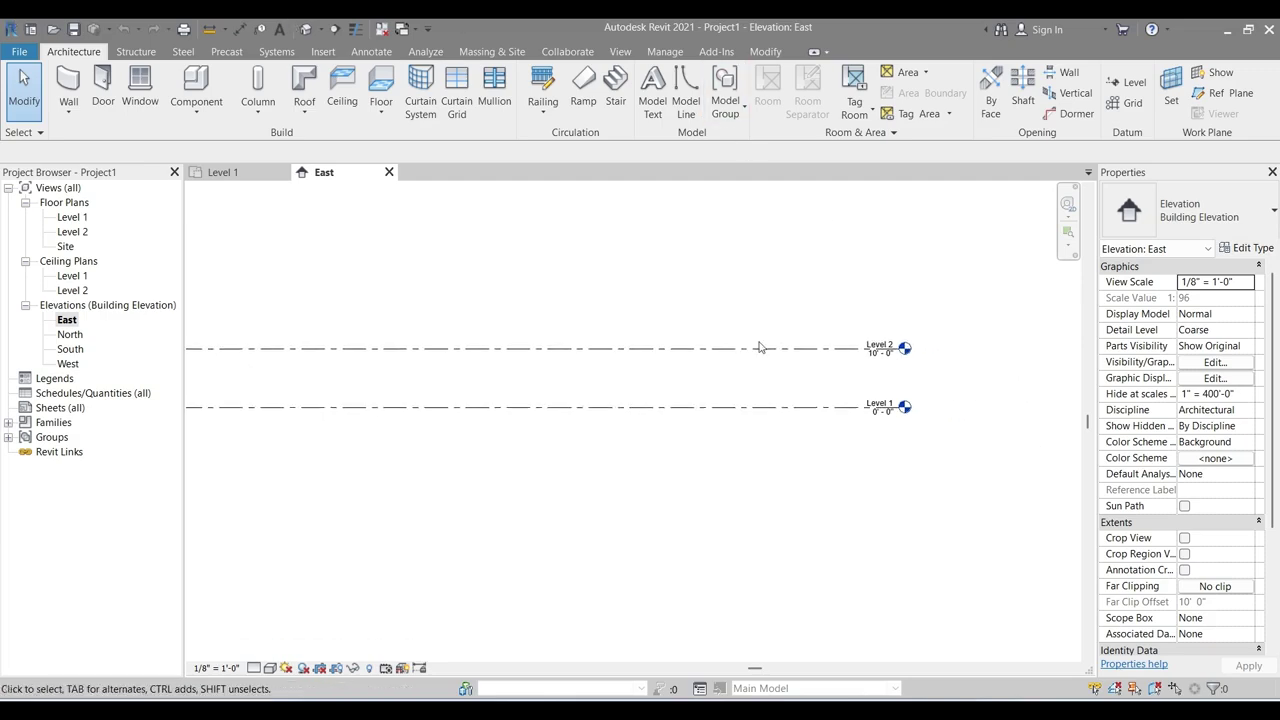
{"action": "middle_click_drag", "start_coordinate": [806, 397], "coordinate": [930, 382]}
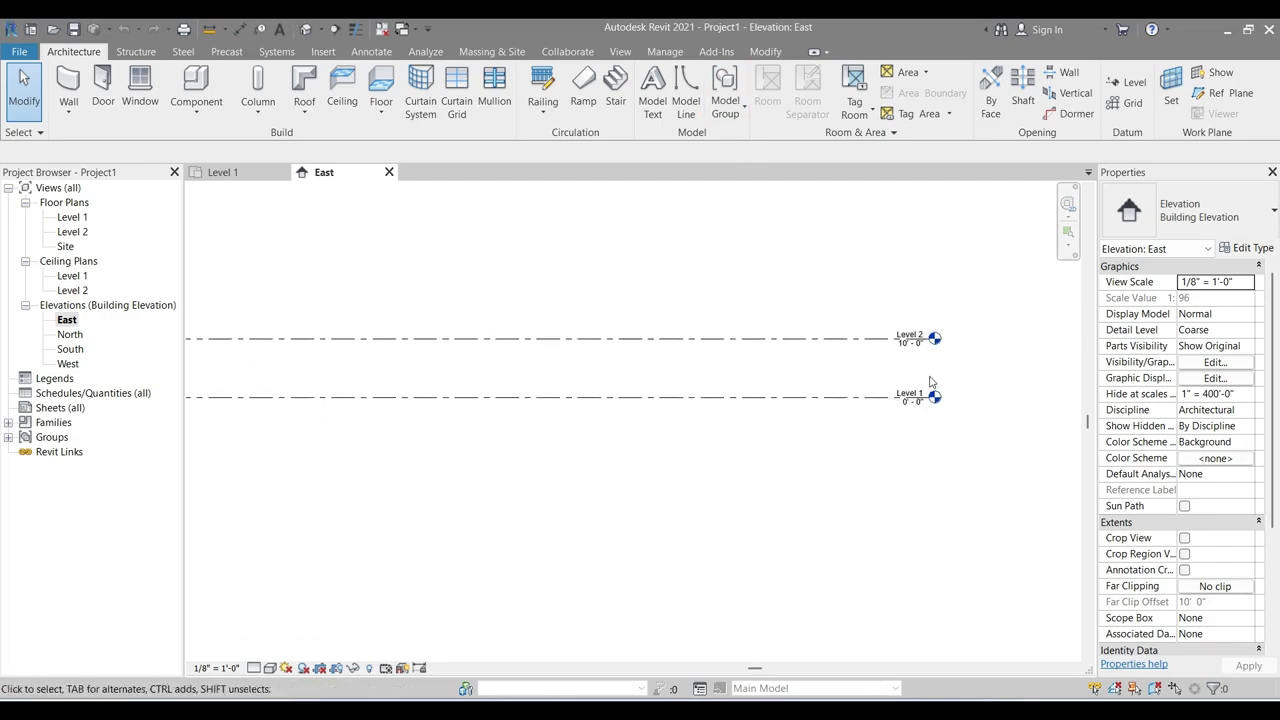
{"action": "scroll", "coordinate": [932, 392], "scroll_direction": "up", "scroll_amount": 2}
{"action": "scroll", "coordinate": [897, 452], "scroll_direction": "up", "scroll_amount": 2}
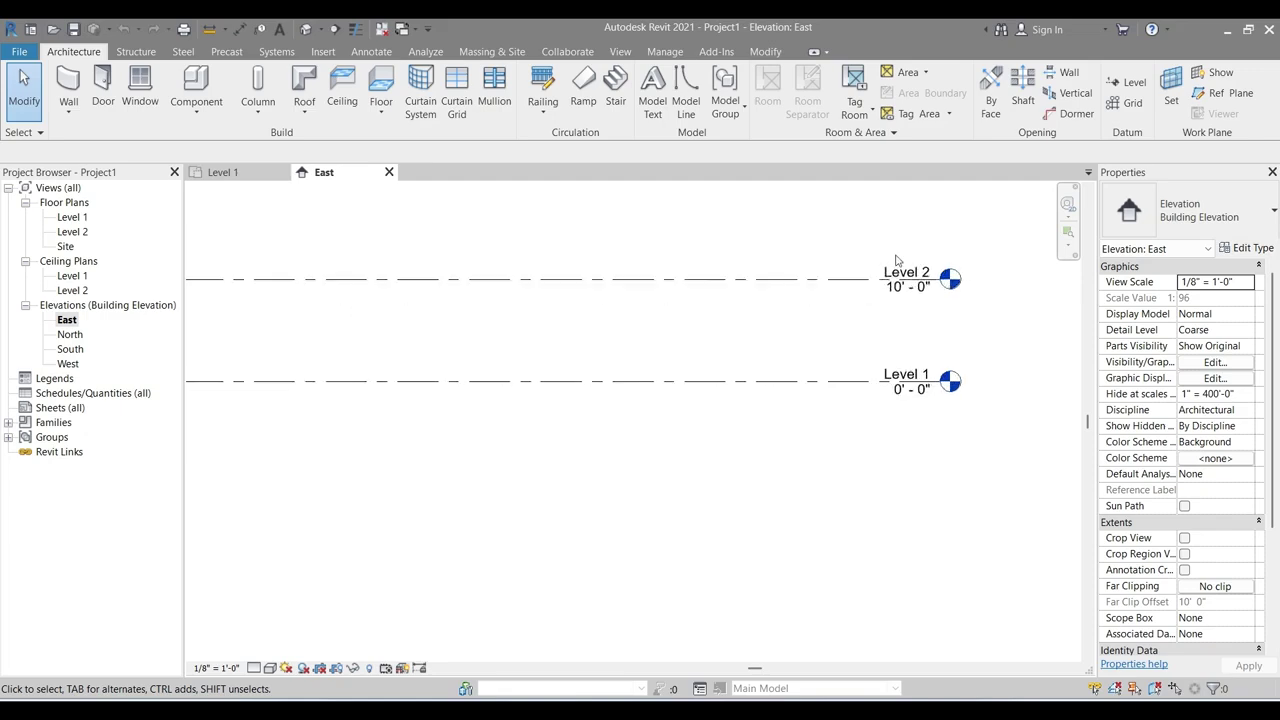
{"action": "scroll", "coordinate": [875, 442], "scroll_direction": "down", "scroll_amount": 1}
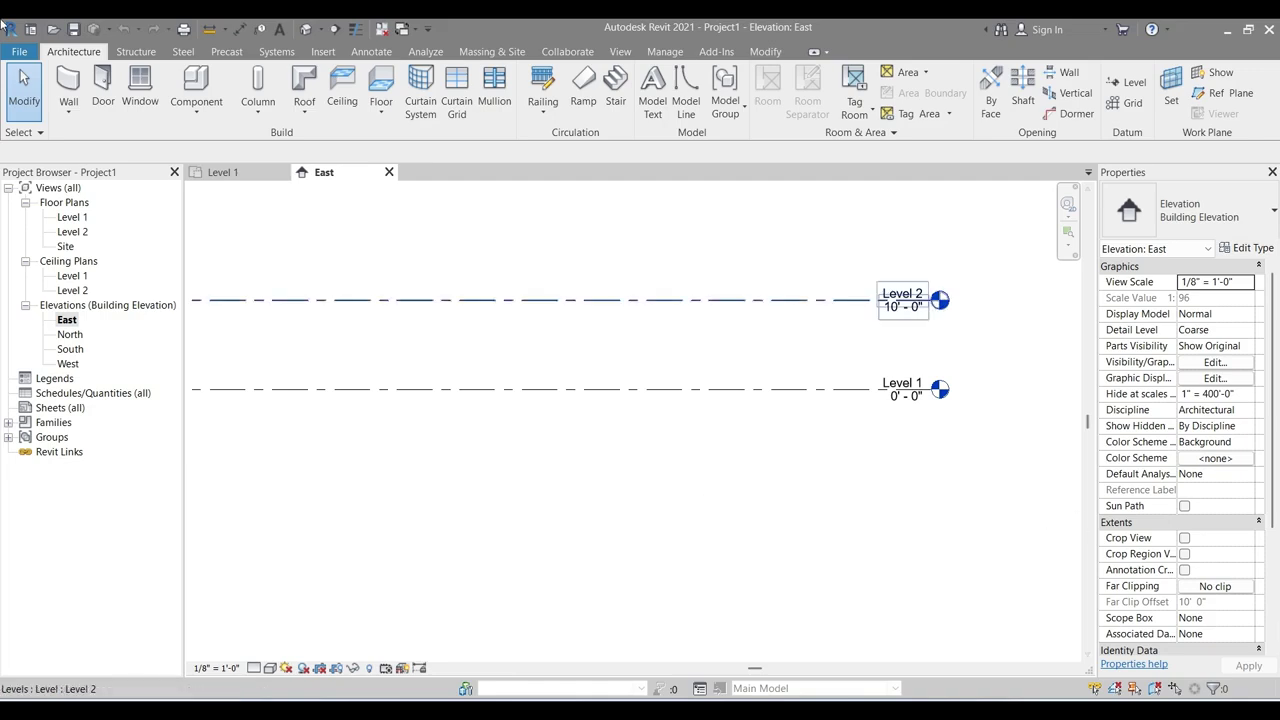
{"action": "scroll", "coordinate": [697, 468], "scroll_direction": "down", "scroll_amount": 2}
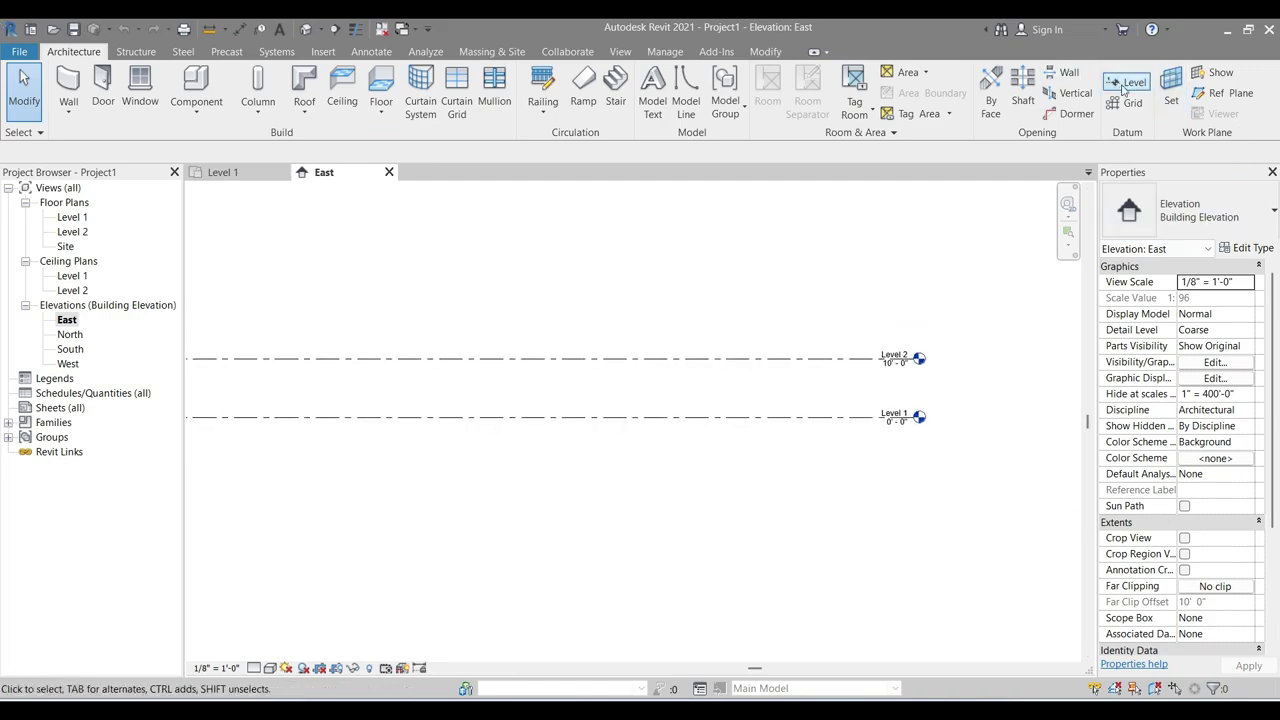
{"action": "left_click", "coordinate": [62, 315]}
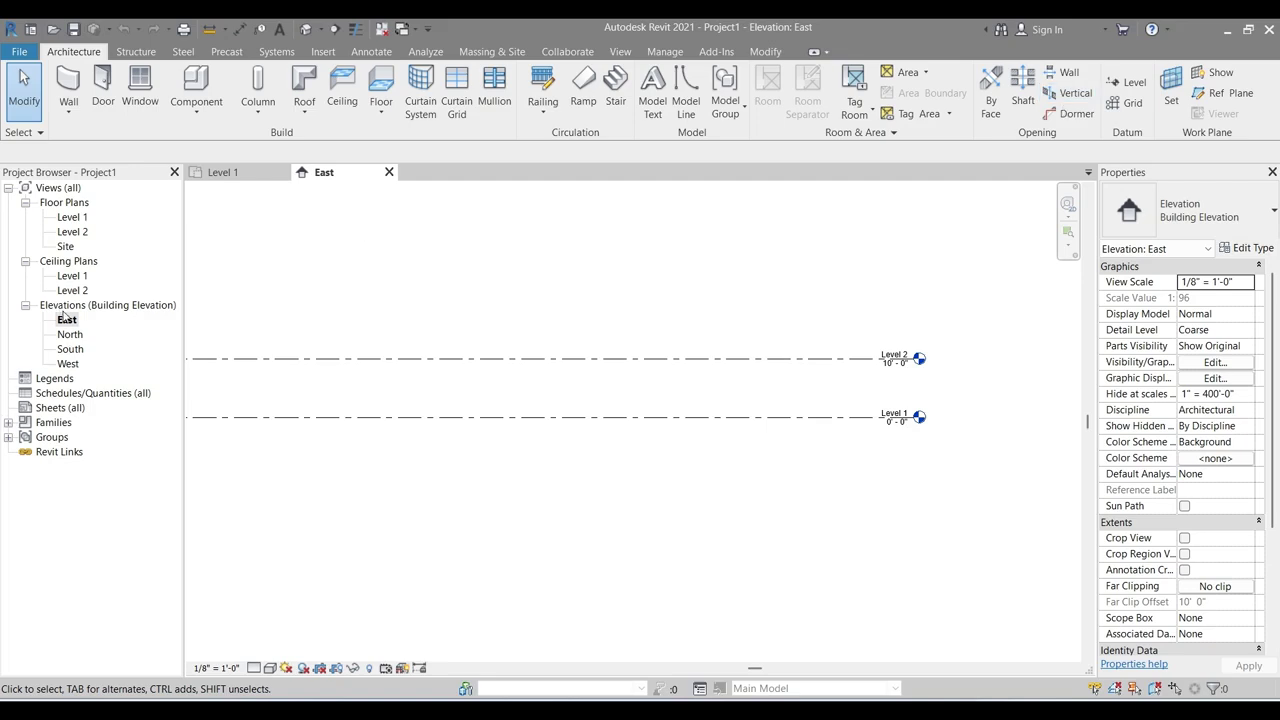
Draw a new level at 20'-0" above Level 2, aligning both ends with the existing level lines.
{"action": "left_click", "coordinate": [1130, 84]}
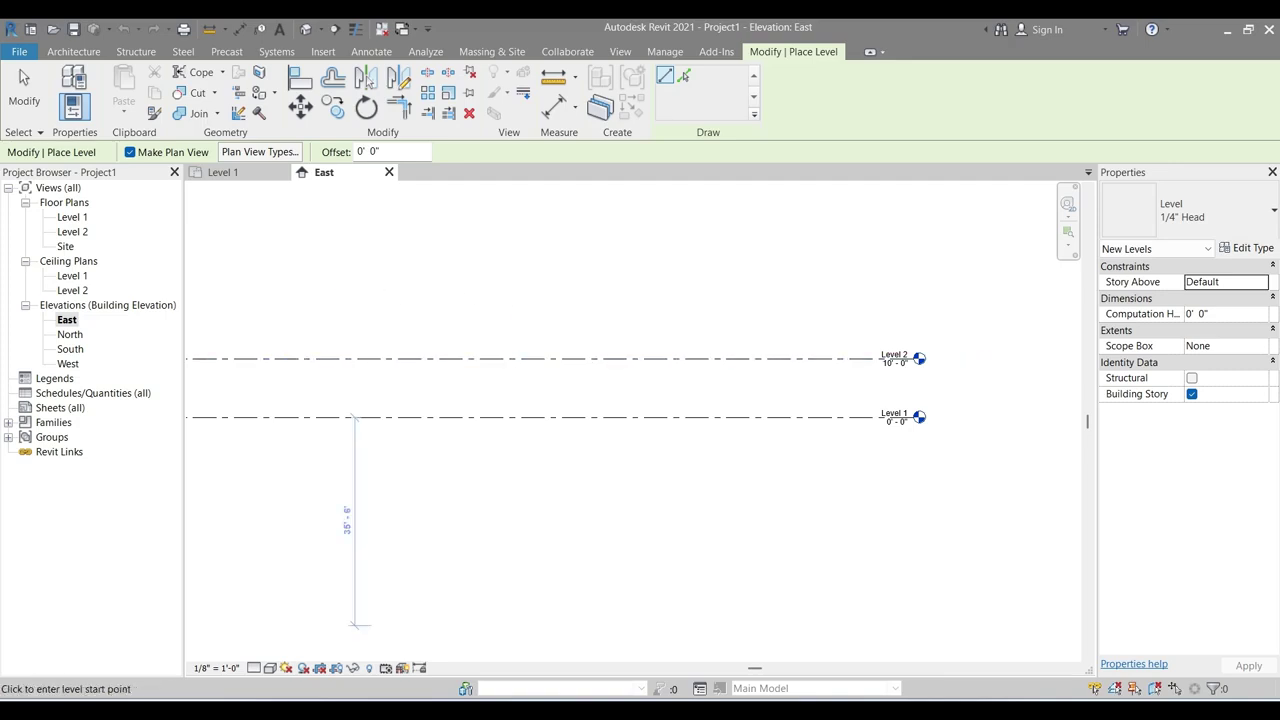
{"action": "scroll", "coordinate": [730, 340], "scroll_direction": "down", "scroll_amount": 1}
{"action": "middle_click_drag", "start_coordinate": [691, 329], "coordinate": [800, 323]}
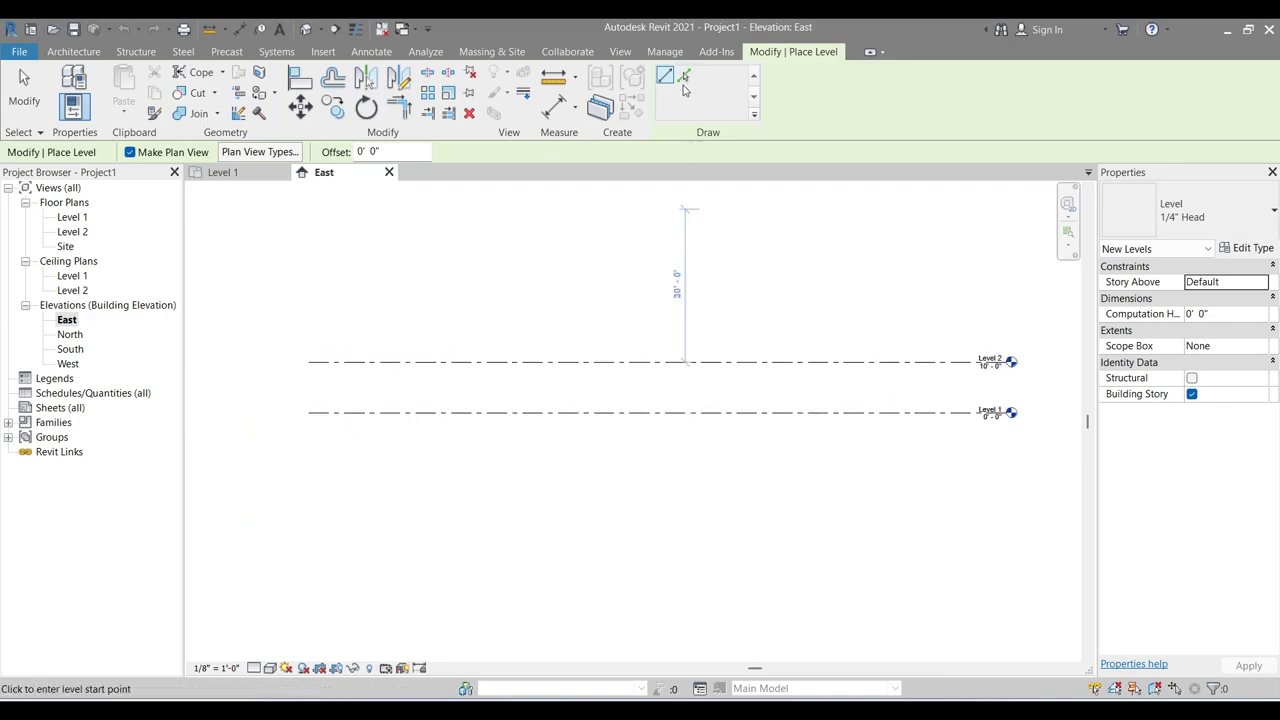
{"action": "left_click", "coordinate": [446, 296]}
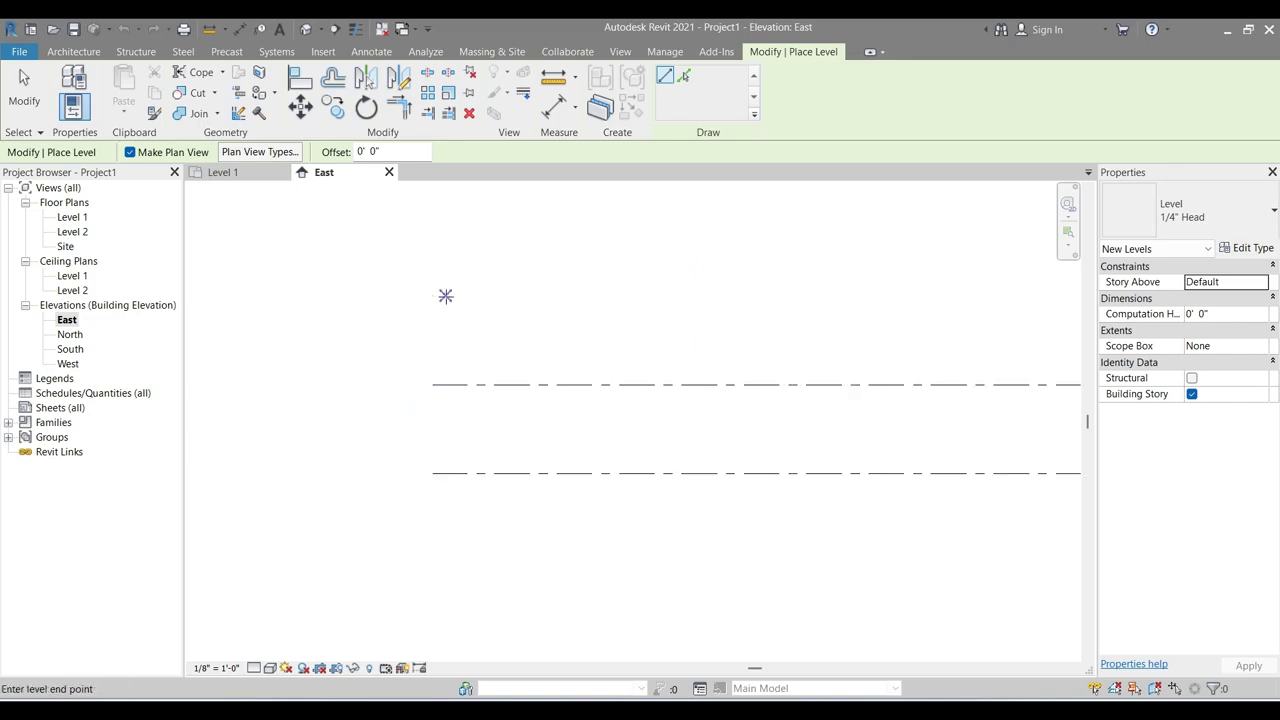
{"action": "scroll", "coordinate": [566, 306], "scroll_direction": "down", "scroll_amount": 4}
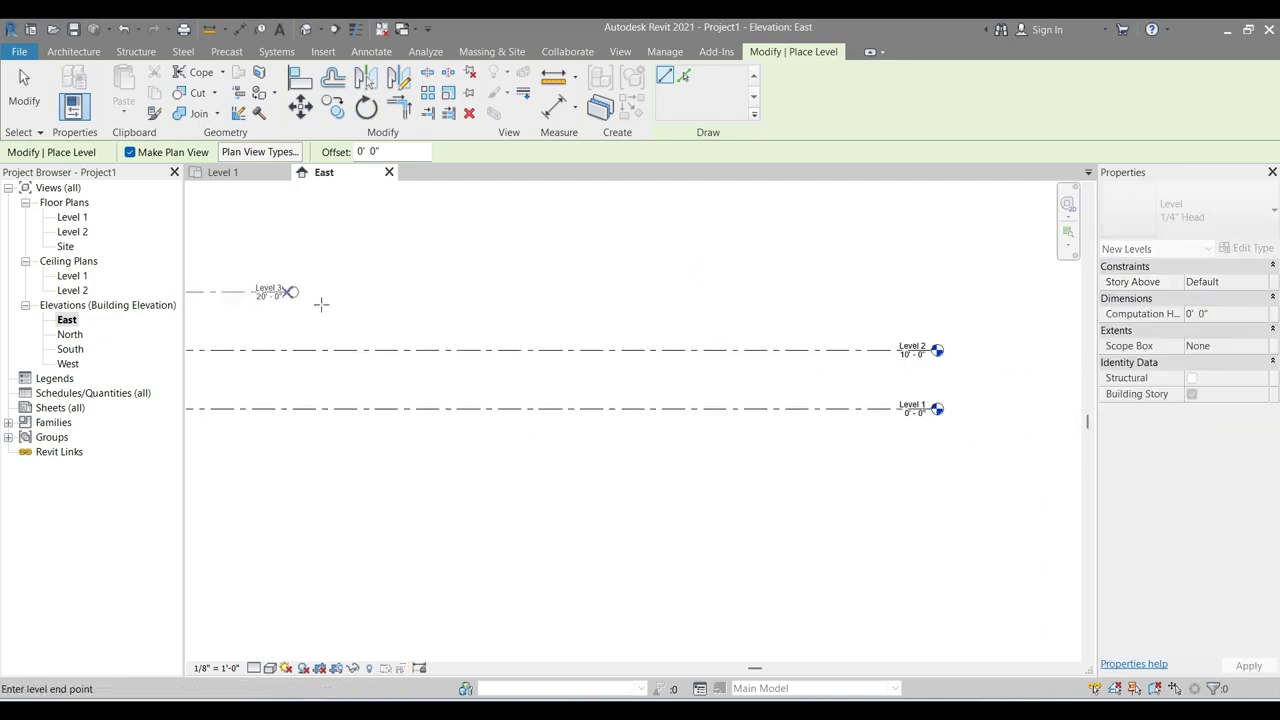
{"action": "middle_click_drag", "start_coordinate": [900, 329], "coordinate": [815, 305]}
{"action": "scroll", "coordinate": [820, 298], "scroll_direction": "up", "scroll_amount": 1}
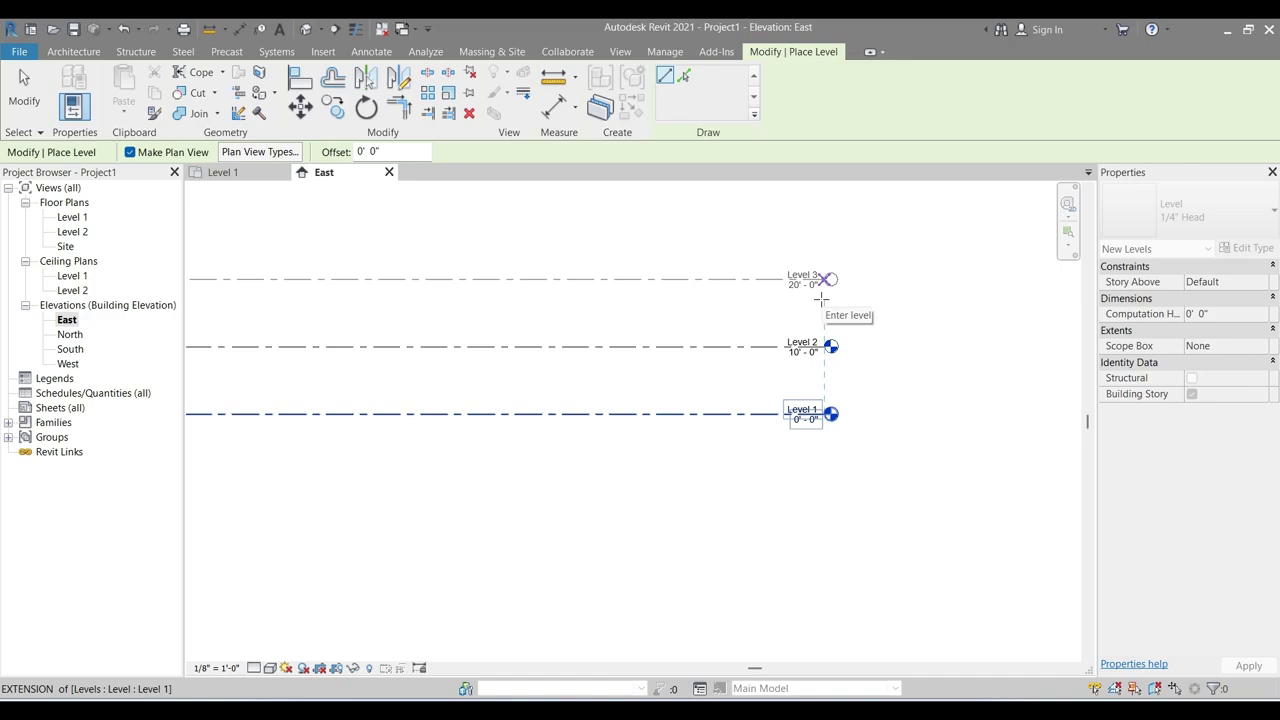
{"action": "scroll", "coordinate": [821, 298], "scroll_direction": "up", "scroll_amount": 1}
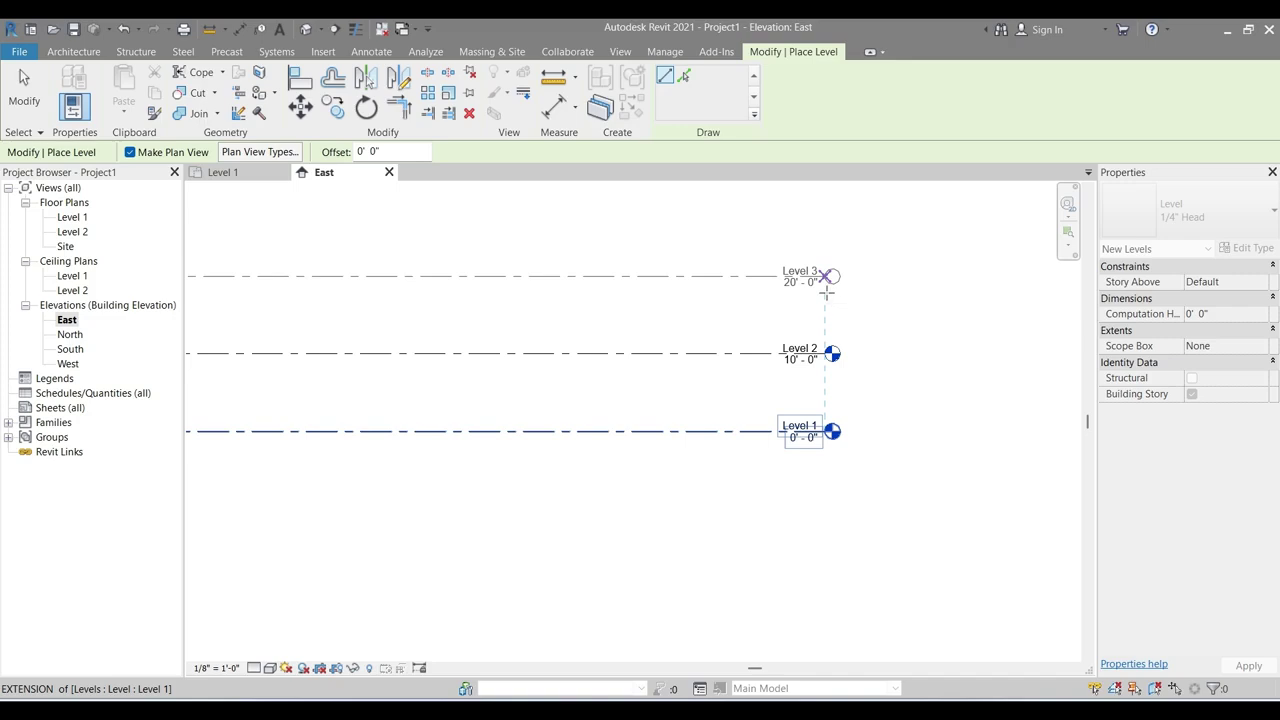
{"action": "scroll", "coordinate": [826, 292], "scroll_direction": "up", "scroll_amount": 3}
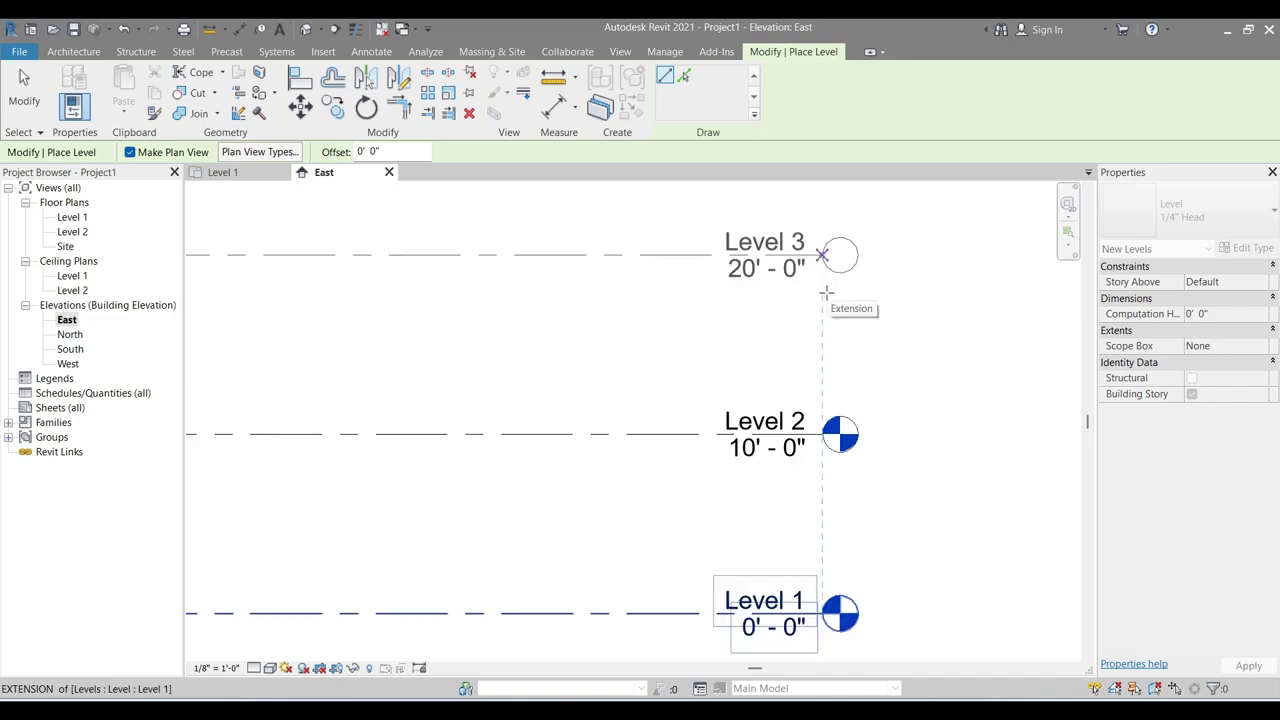
{"action": "scroll", "coordinate": [826, 292], "scroll_direction": "up", "scroll_amount": 1}
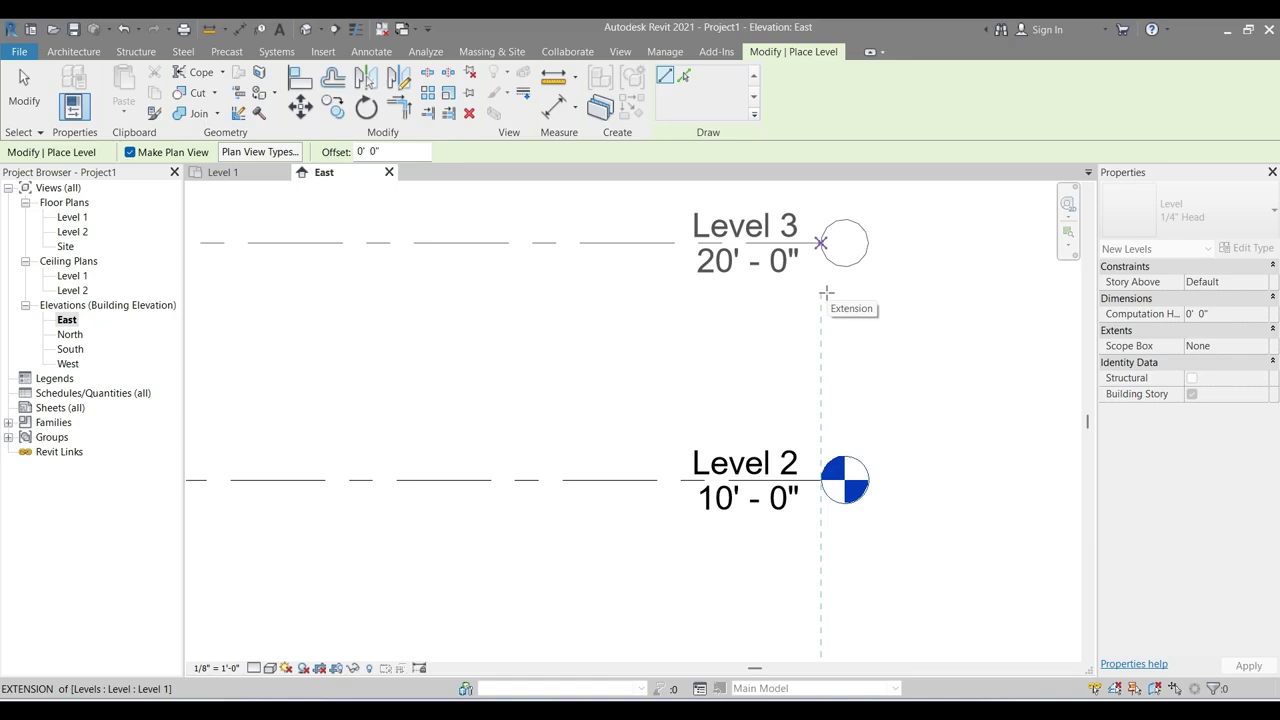
{"action": "scroll", "coordinate": [826, 290], "scroll_direction": "down", "scroll_amount": 1}
{"action": "left_click", "coordinate": [822, 280]}
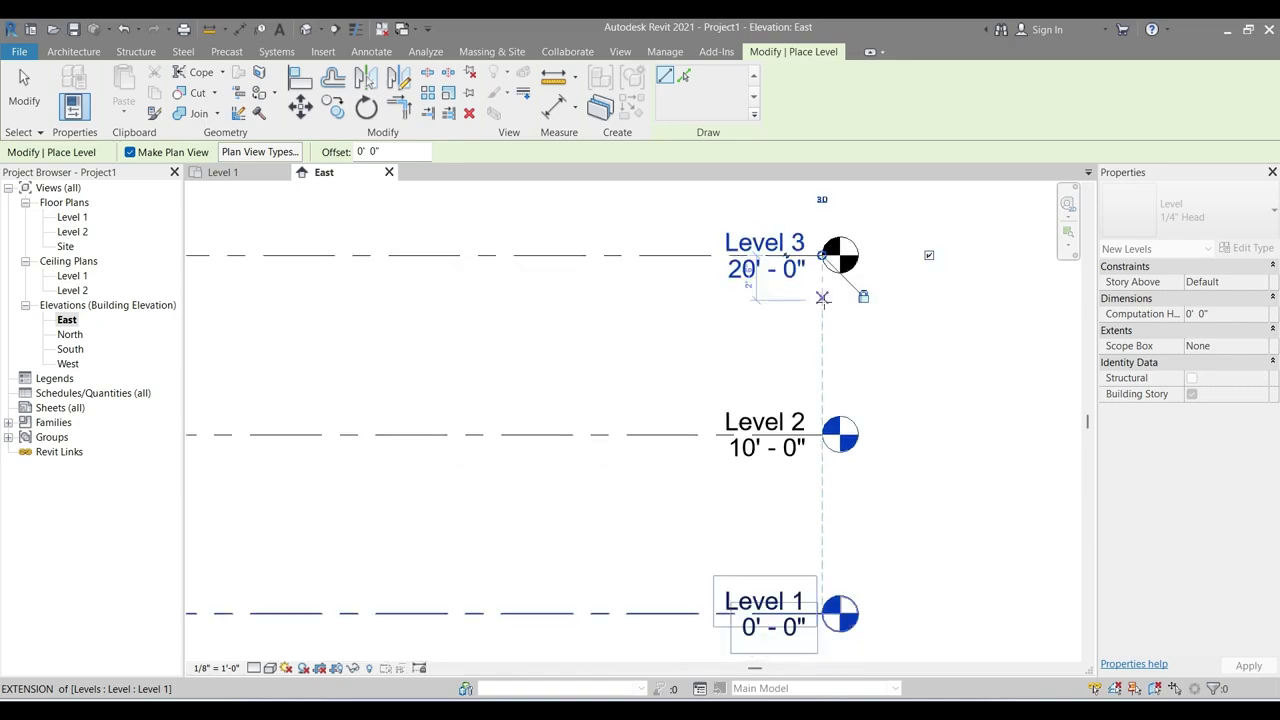
Create a level offset 15' above Level 3 by picking the Level 3 line.
{"action": "scroll", "coordinate": [820, 300], "scroll_direction": "down", "scroll_amount": 2}
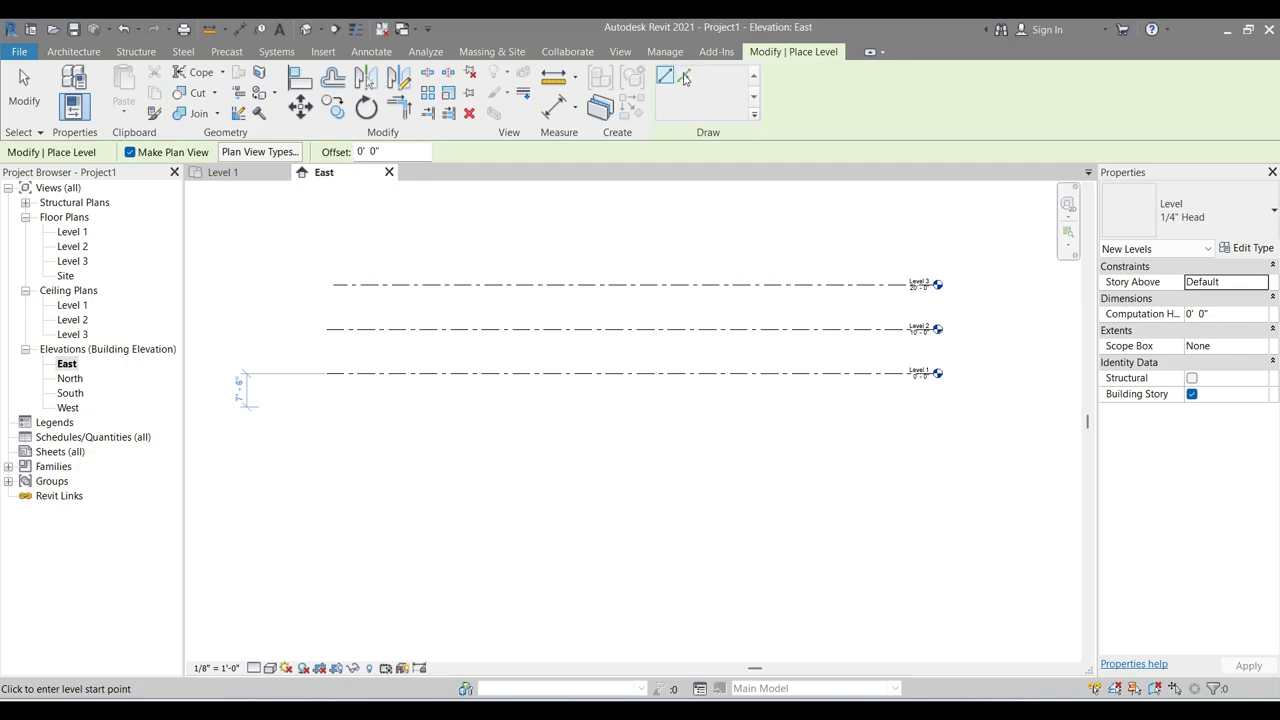
{"action": "left_click", "coordinate": [685, 78]}
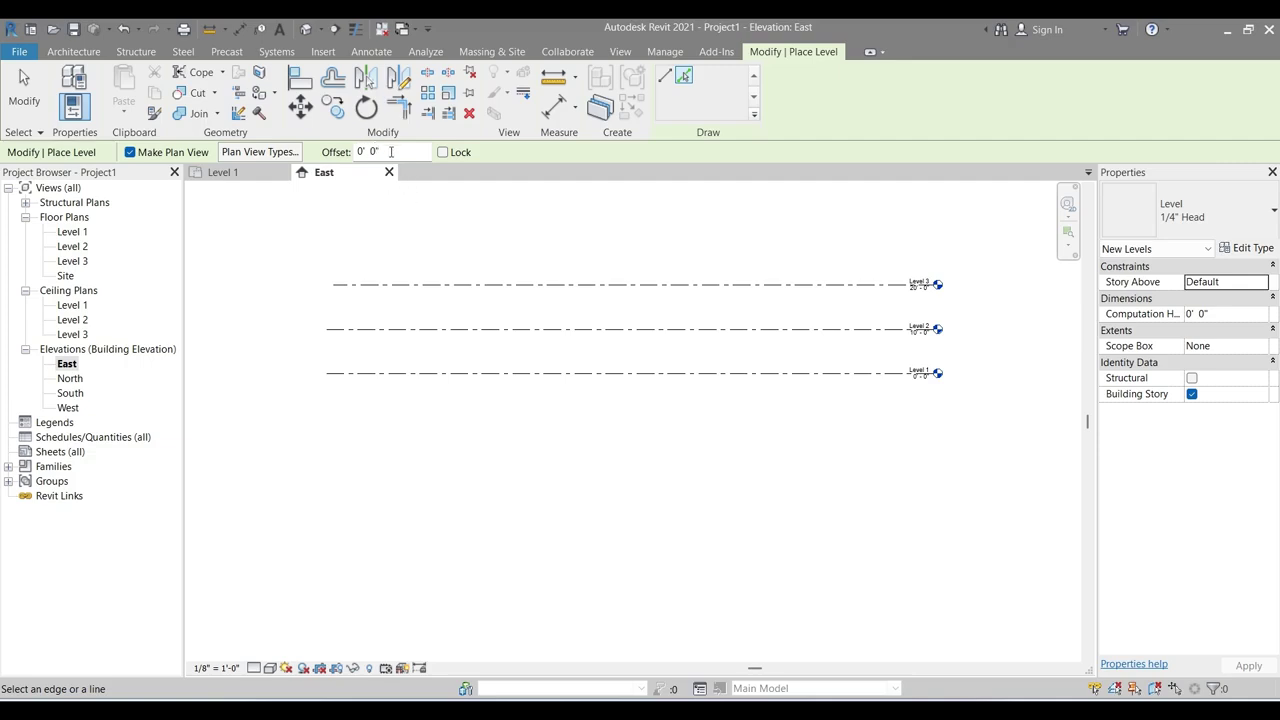
{"action": "left_click_drag", "start_coordinate": [388, 152], "coordinate": [310, 157]}
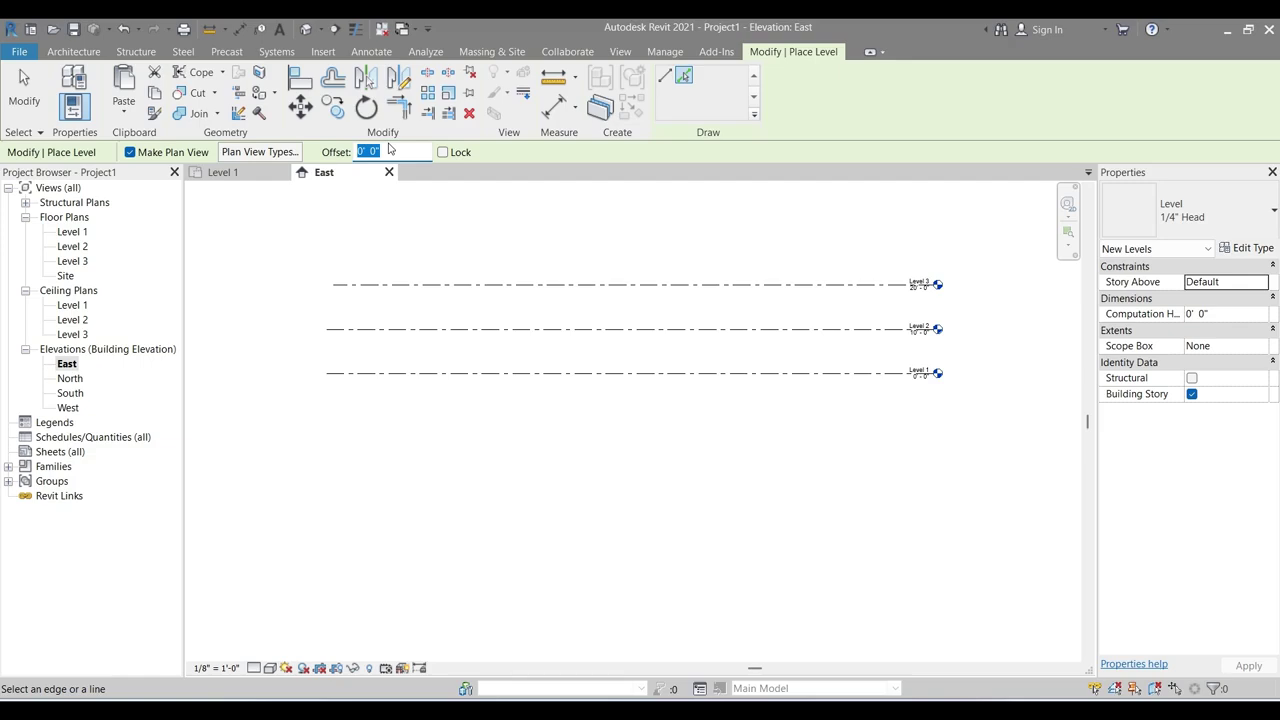
{"action": "type", "text": "1"}
{"action": "key", "text": "BackSpace"}
{"action": "type", "text": "15'"}
{"action": "key", "text": "Return"}
{"action": "scroll", "coordinate": [309, 289], "scroll_direction": "up", "scroll_amount": 3}
{"action": "scroll", "coordinate": [428, 272], "scroll_direction": "down", "scroll_amount": 1}
{"action": "middle_click_drag", "start_coordinate": [428, 272], "coordinate": [380, 394]}
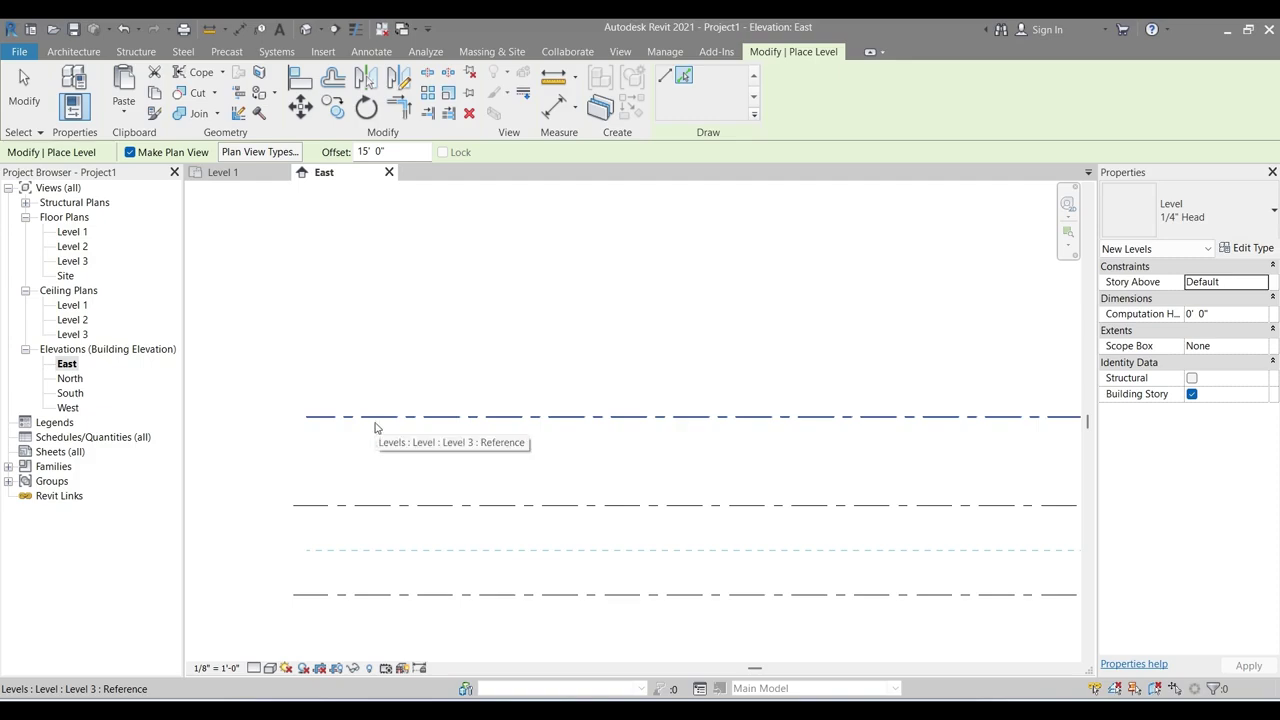
{"action": "scroll", "coordinate": [375, 424], "scroll_direction": "down", "scroll_amount": 2}
{"action": "middle_click_drag", "start_coordinate": [426, 514], "coordinate": [333, 391]}
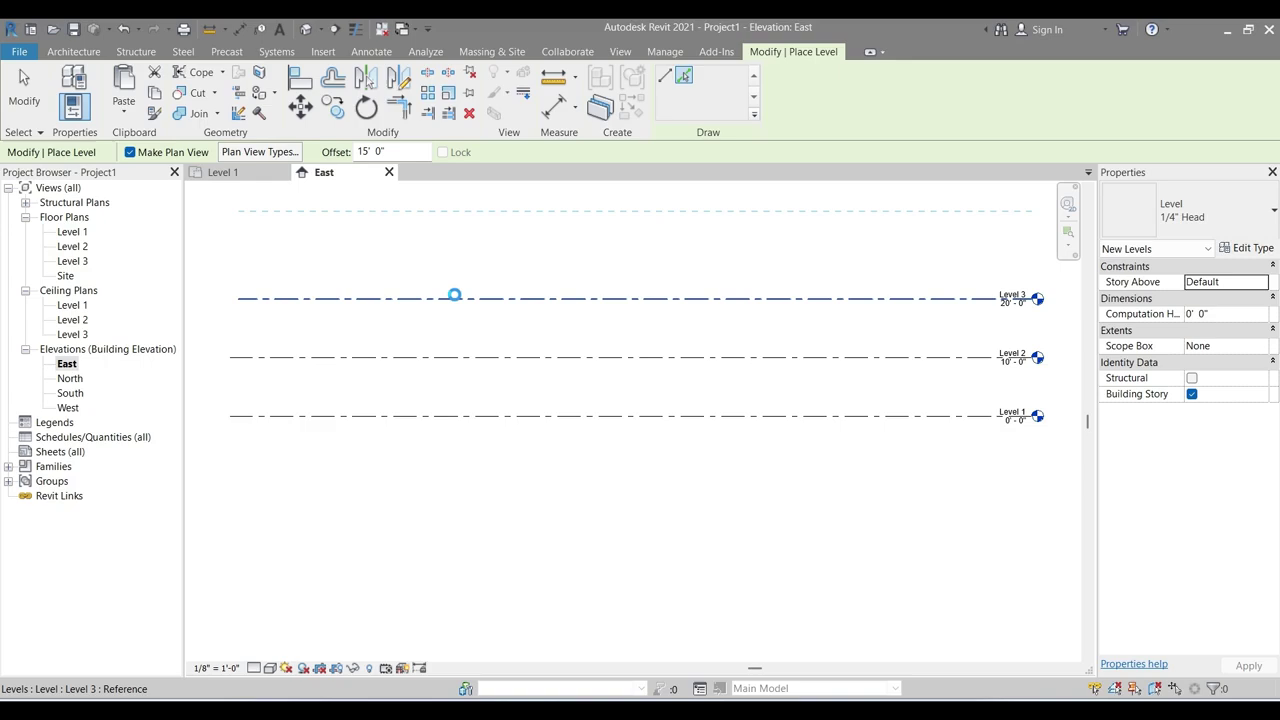
{"action": "left_click", "coordinate": [454, 294]}
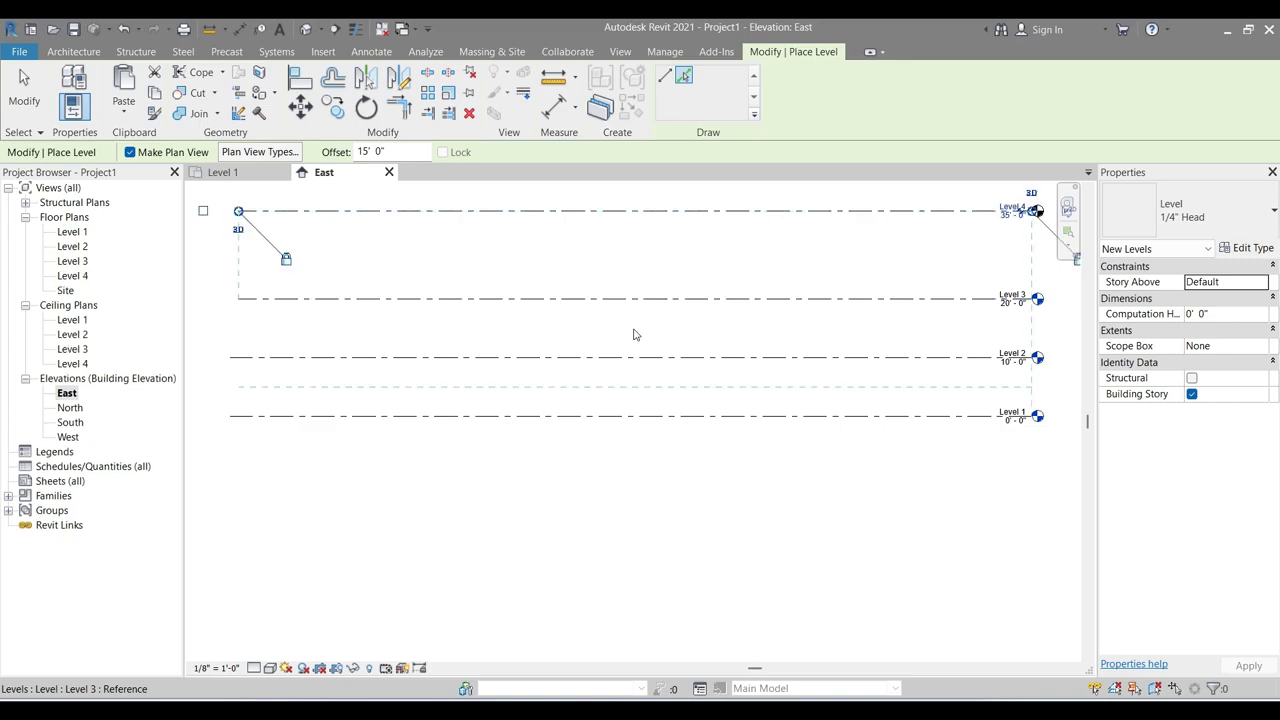
Create another level with the same 15' offset below Level 1 and finish placing levels.
{"action": "left_click", "coordinate": [582, 428]}
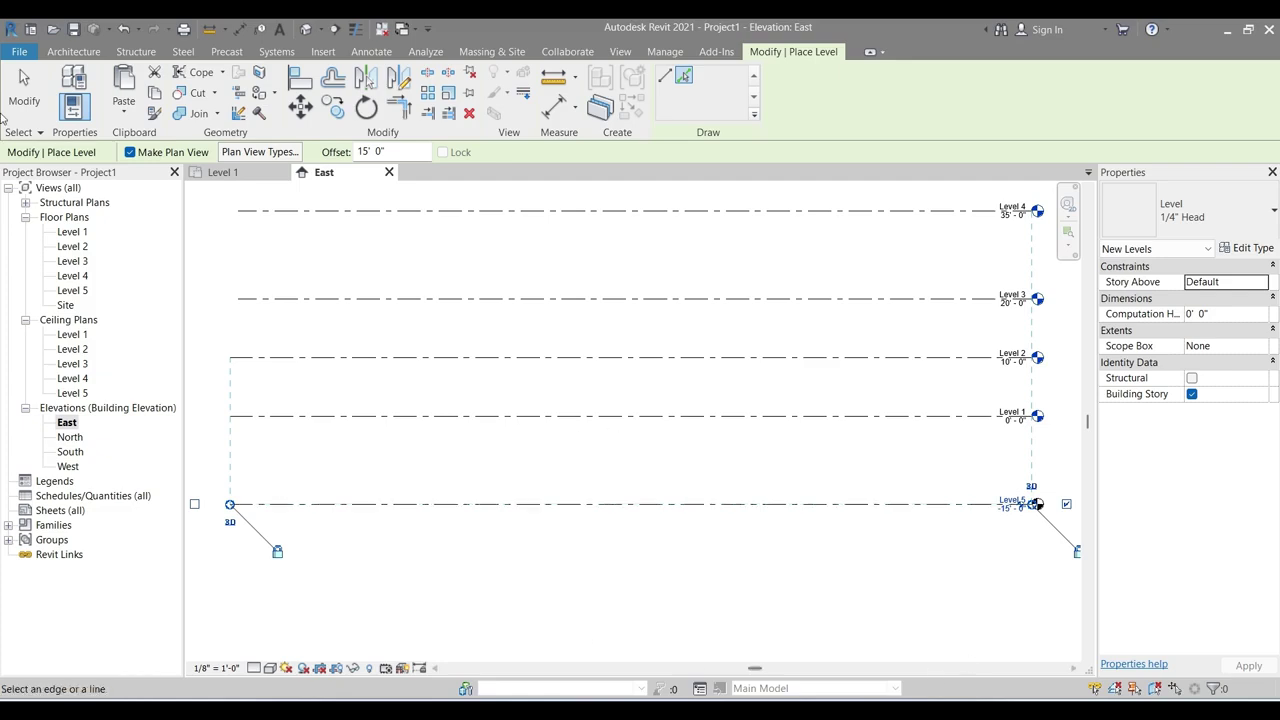
{"action": "key", "text": "Escape"}
{"action": "key", "text": "Escape"}
Set the elevation of Level 4 to 30'.
{"action": "scroll", "coordinate": [935, 385], "scroll_direction": "up", "scroll_amount": 3}
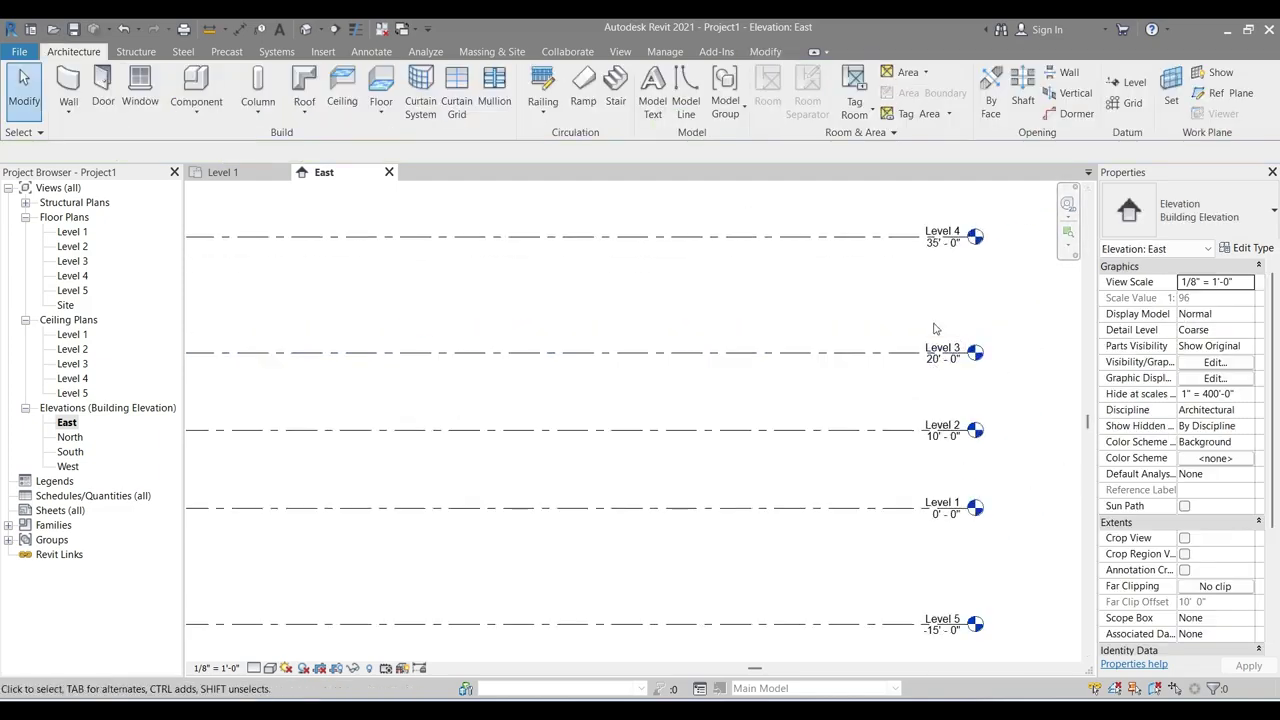
{"action": "scroll", "coordinate": [945, 345], "scroll_direction": "up", "scroll_amount": 1}
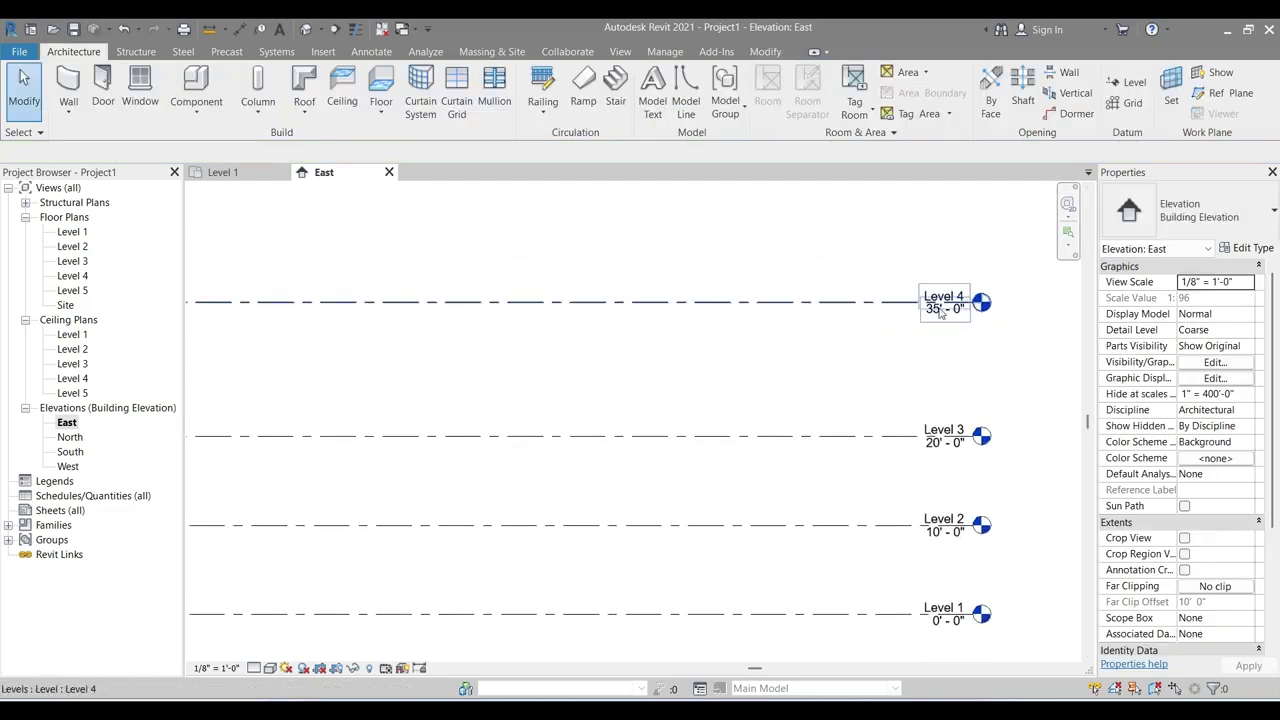
{"action": "left_click", "coordinate": [941, 311]}
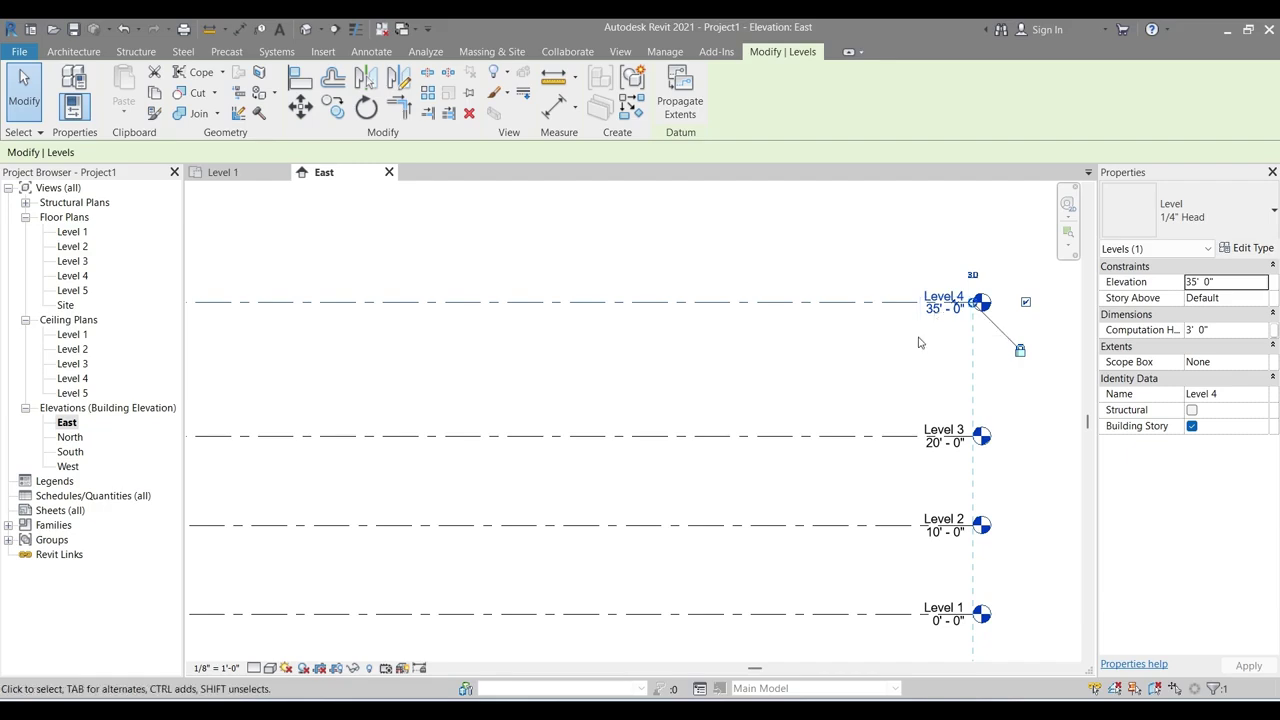
{"action": "left_click", "coordinate": [918, 342]}
{"action": "scroll", "coordinate": [925, 330], "scroll_direction": "up", "scroll_amount": 4}
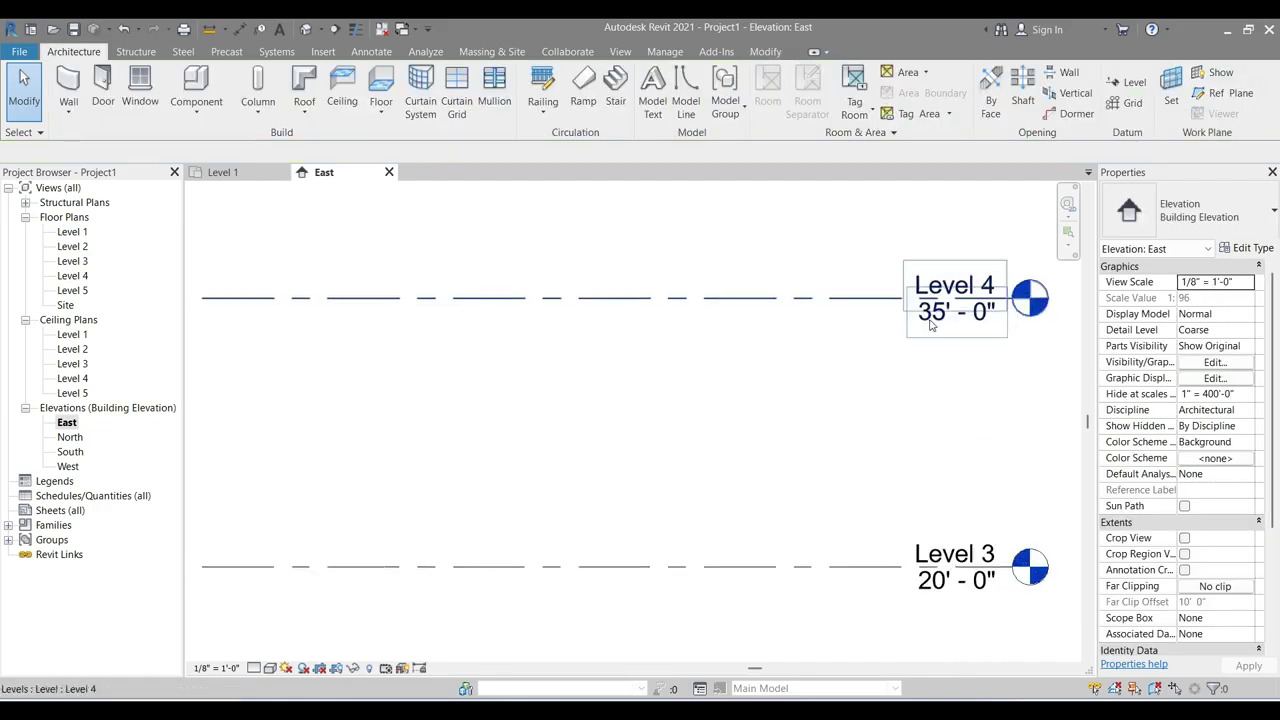
{"action": "middle_click_drag", "start_coordinate": [947, 345], "coordinate": [884, 370]}
{"action": "scroll", "coordinate": [880, 362], "scroll_direction": "up", "scroll_amount": 1}
{"action": "left_click", "coordinate": [877, 352]}
{"action": "left_click", "coordinate": [876, 350]}
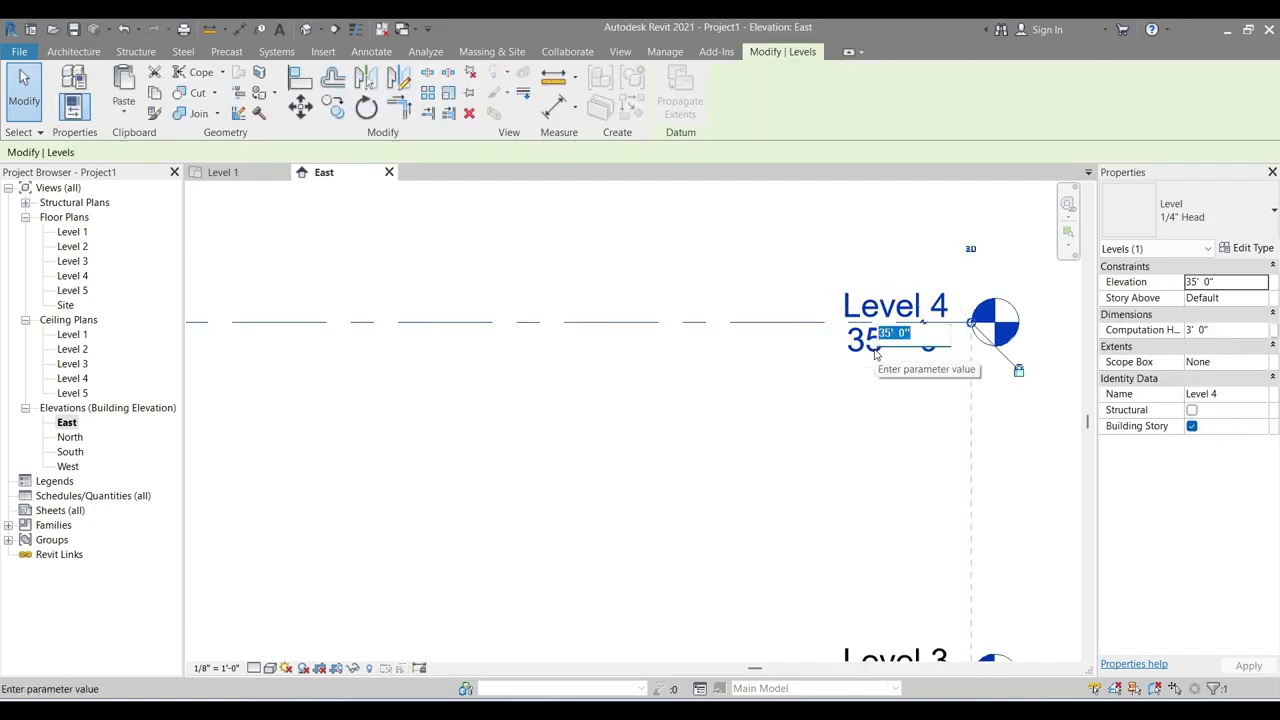
{"action": "scroll", "coordinate": [860, 355], "scroll_direction": "down", "scroll_amount": 2}
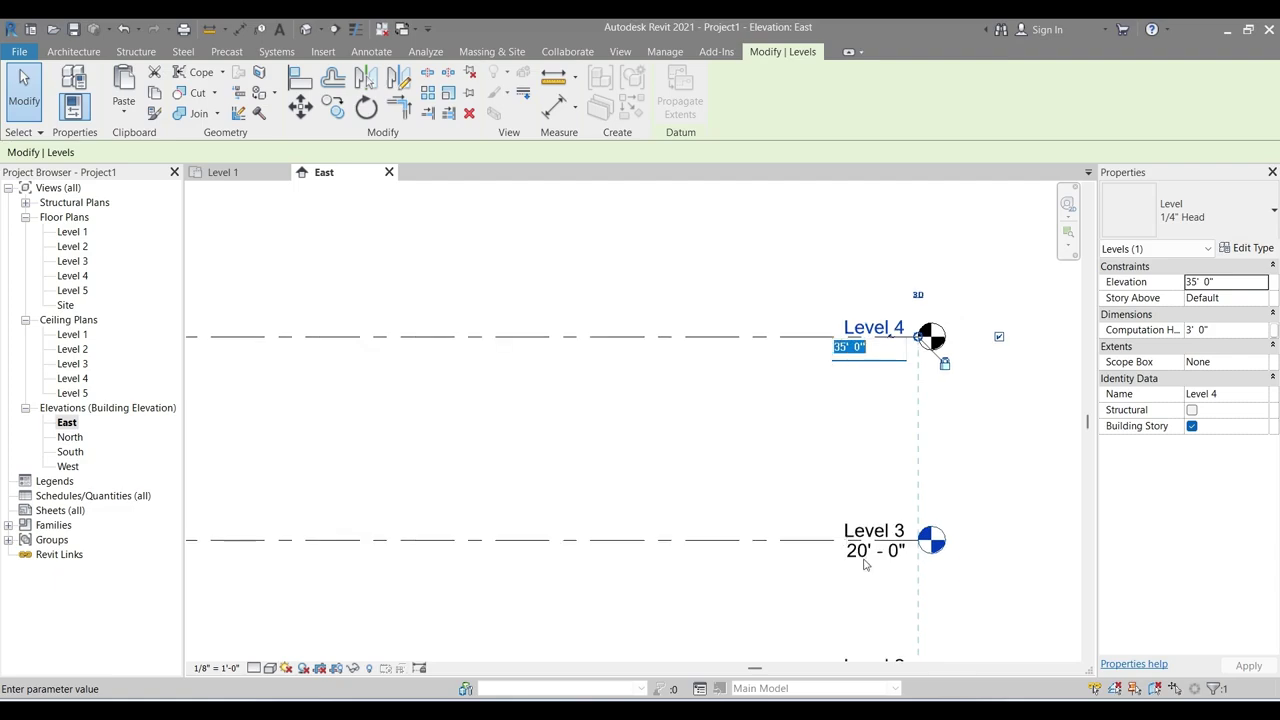
{"action": "scroll", "coordinate": [878, 333], "scroll_direction": "up", "scroll_amount": 2}
{"action": "type", "text": "30"}
{"action": "key", "text": "Return"}
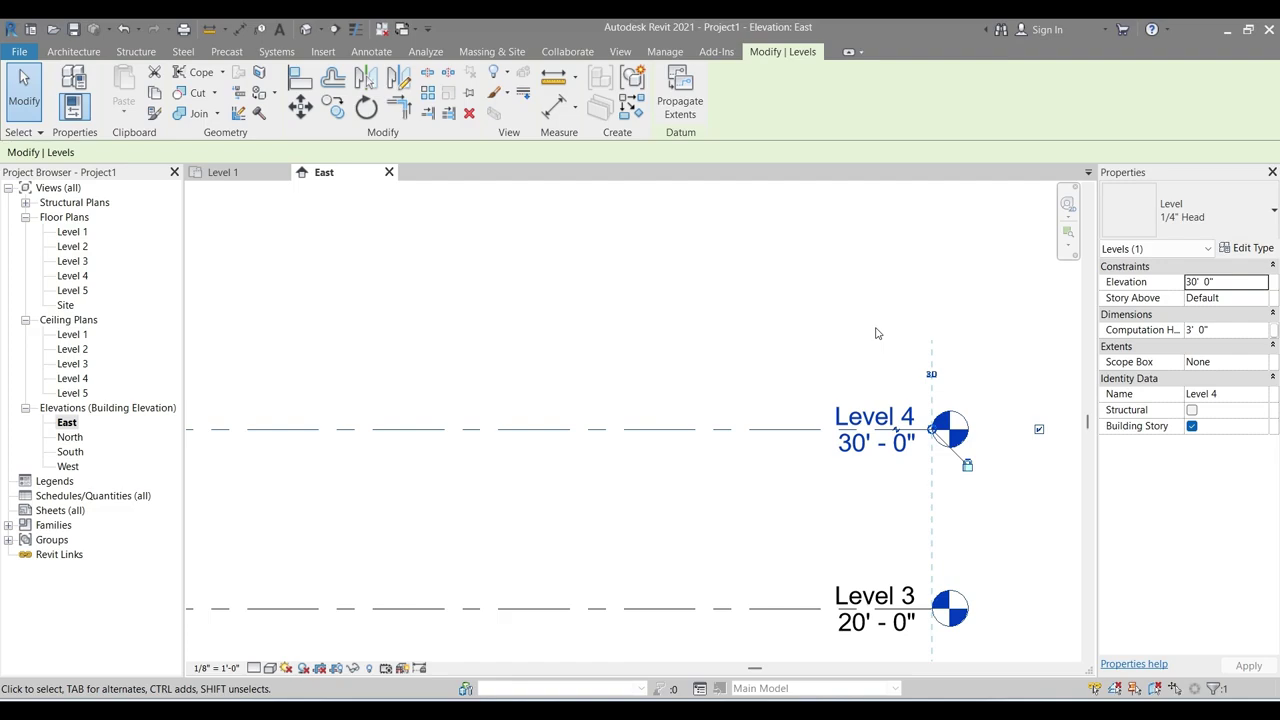
Set the elevation of Level 5, the lowest level, to -10'.
{"action": "scroll", "coordinate": [876, 333], "scroll_direction": "down", "scroll_amount": 5}
{"action": "scroll", "coordinate": [903, 509], "scroll_direction": "up", "scroll_amount": 4}
{"action": "left_click", "coordinate": [880, 432]}
{"action": "left_click", "coordinate": [880, 430]}
{"action": "scroll", "coordinate": [880, 428], "scroll_direction": "up", "scroll_amount": 1}
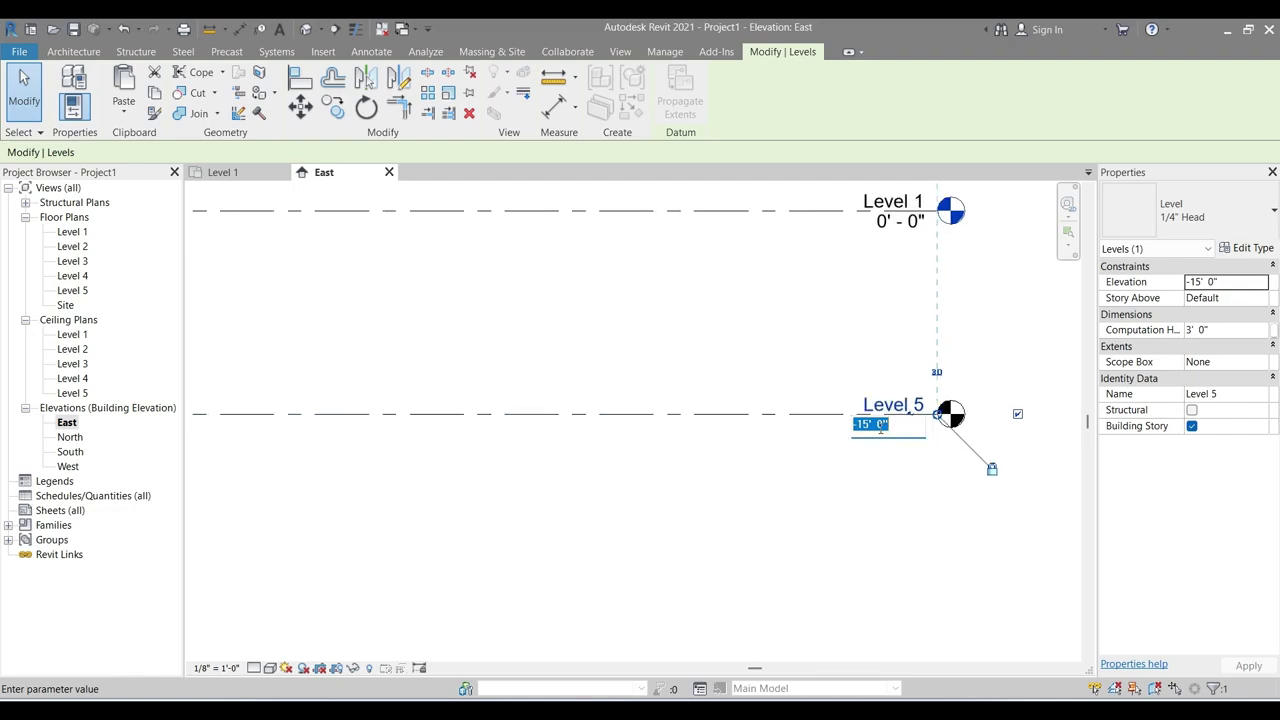
{"action": "type", "text": "-10"}
{"action": "key", "text": "Return"}
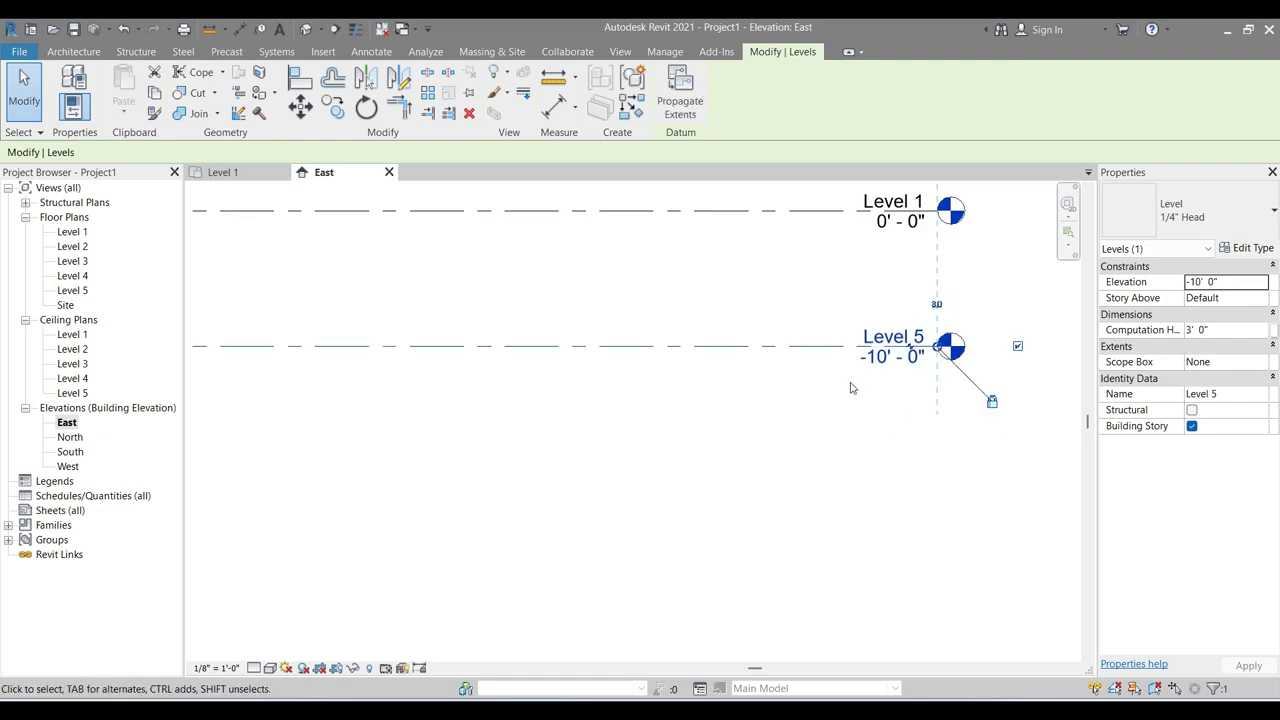
Rename Level 5 as Basement and rename its corresponding views to match.
{"action": "scroll", "coordinate": [845, 396], "scroll_direction": "down", "scroll_amount": 1}
{"action": "left_click", "coordinate": [721, 370]}
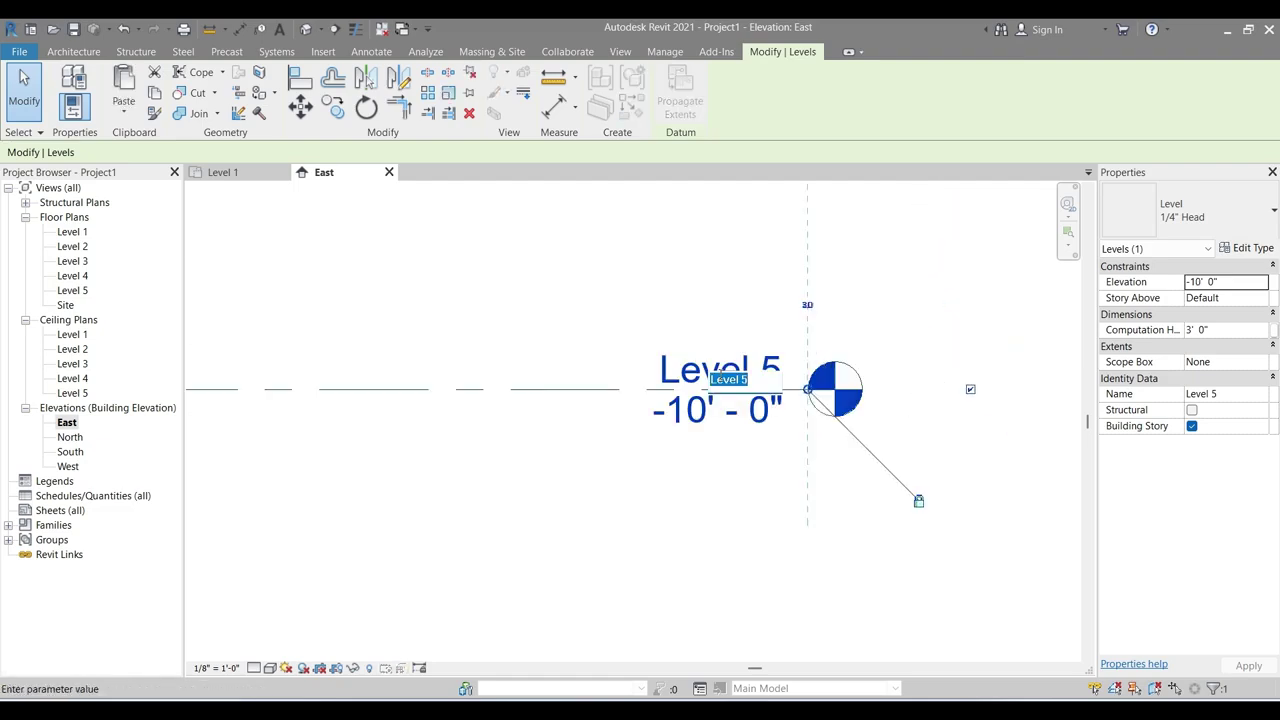
{"action": "type", "text": "Basement"}
{"action": "key", "text": "Return"}
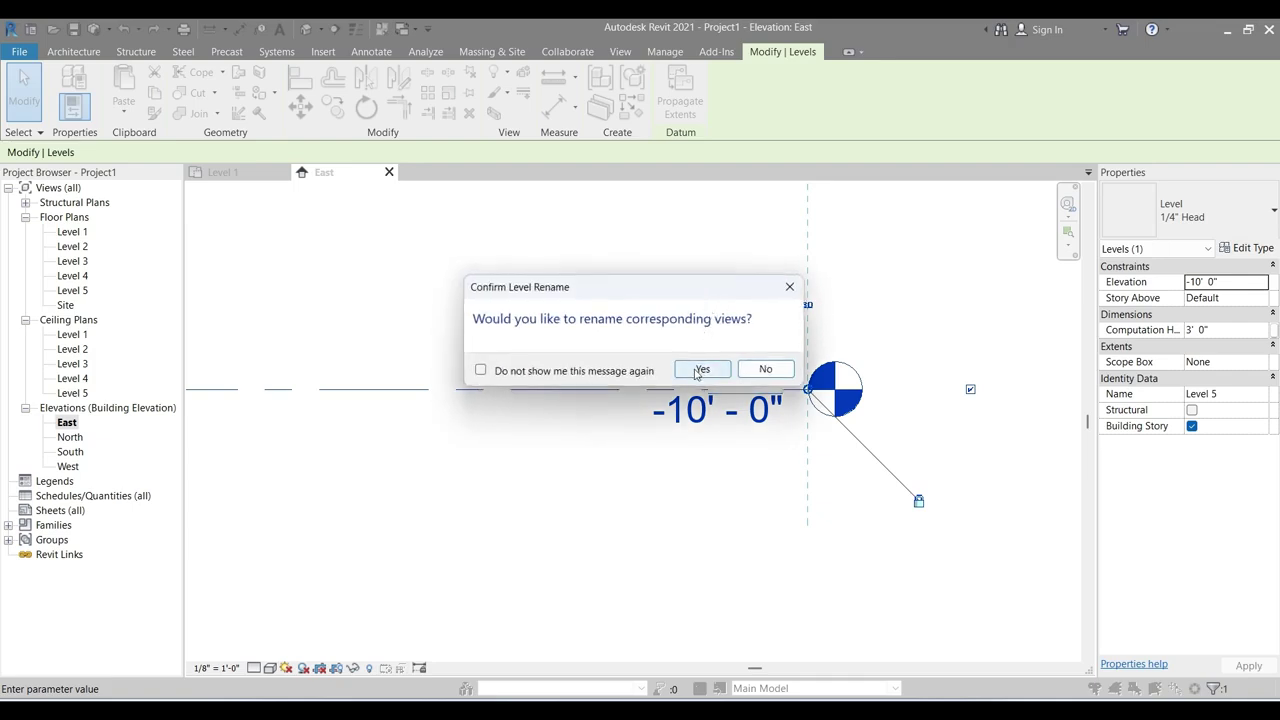
{"action": "left_click", "coordinate": [702, 369]}
{"action": "scroll", "coordinate": [699, 374], "scroll_direction": "down", "scroll_amount": 3}
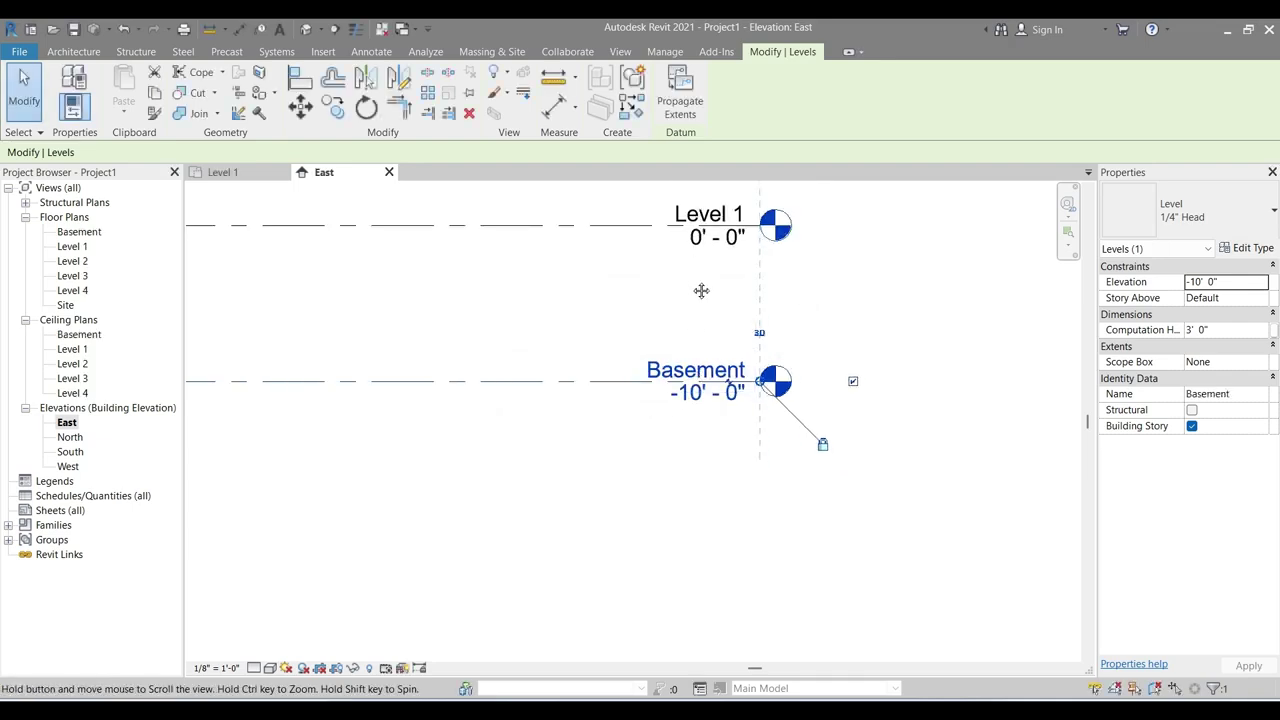
Rename Level 1 as Ground Floor and Level 2 as First Floor, renaming their corresponding views to match.
{"action": "middle_click_drag", "start_coordinate": [703, 289], "coordinate": [766, 461]}
{"action": "scroll", "coordinate": [780, 388], "scroll_direction": "up", "scroll_amount": 1}
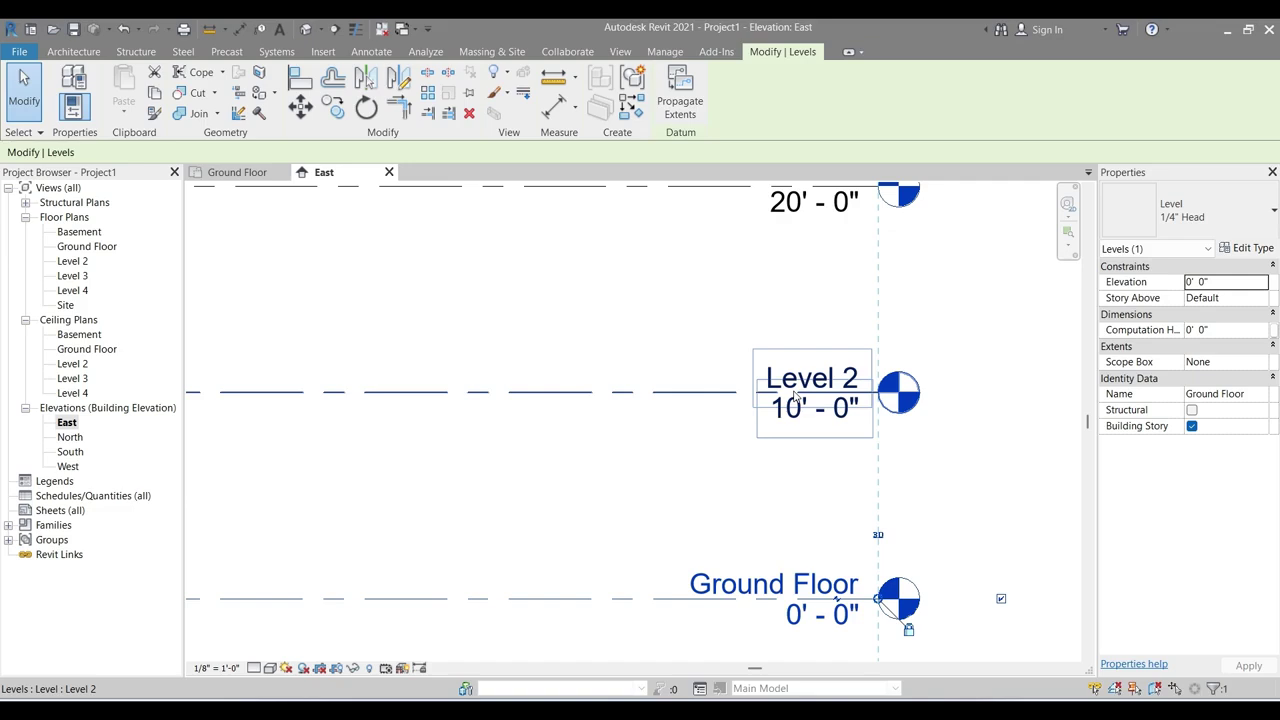
{"action": "double_click", "coordinate": [830, 376]}
{"action": "type", "text": "First"}
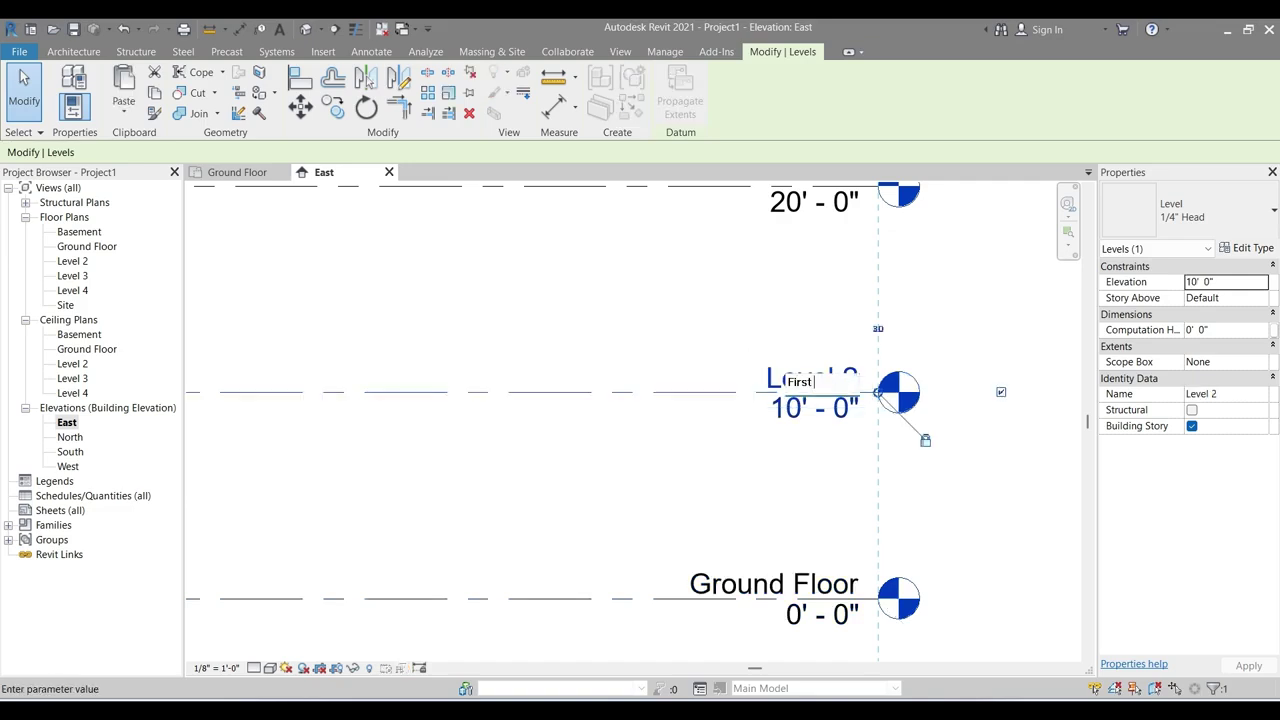
{"action": "type", "text": " Floor"}
{"action": "key", "text": "Return"}
{"action": "left_click", "coordinate": [703, 369]}
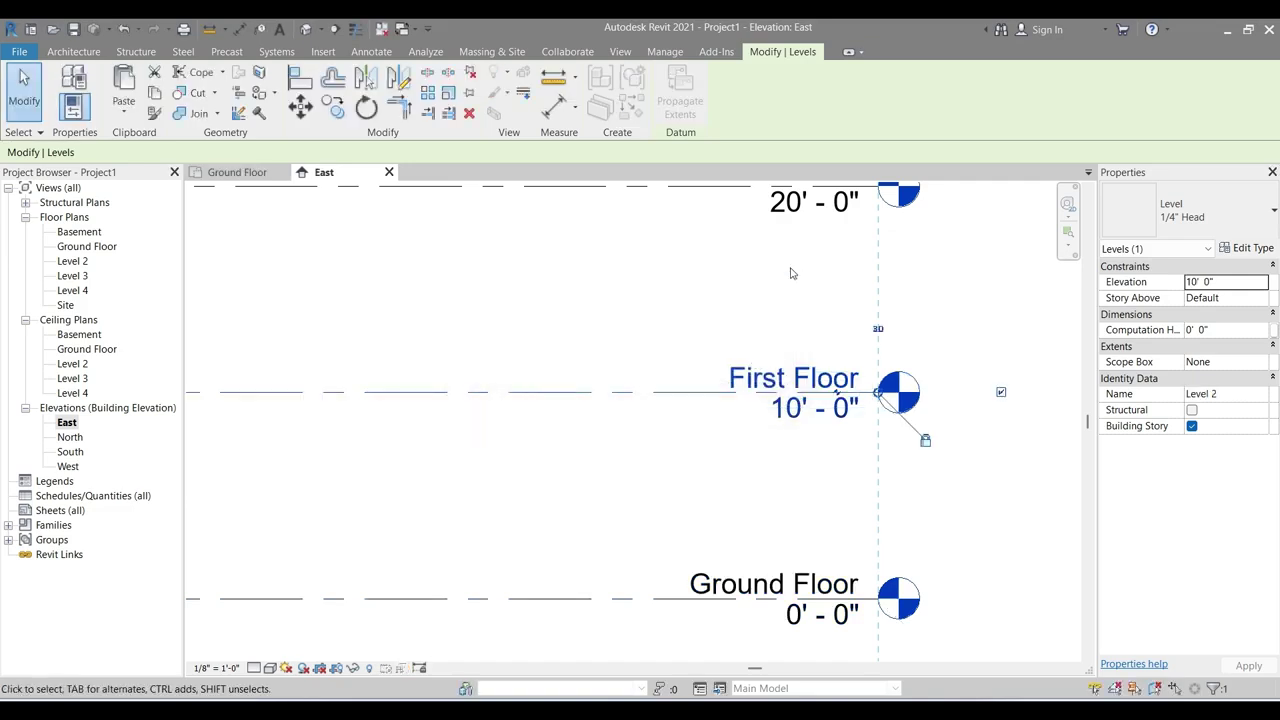
Rename Level 3 as Second Floor and rename its corresponding views to match.
{"action": "middle_click_drag", "start_coordinate": [791, 178], "coordinate": [791, 341]}
{"action": "double_click", "coordinate": [793, 341]}
{"action": "type", "text": "Se"}
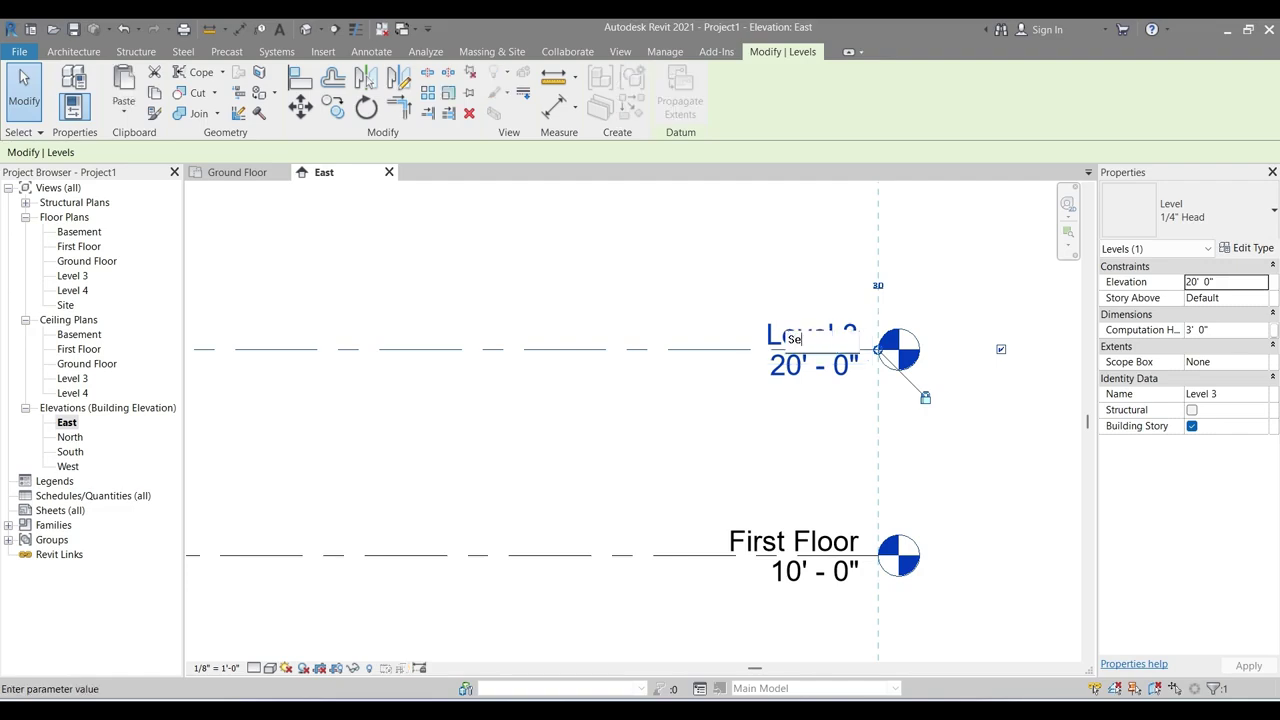
{"action": "type", "text": "cond Floor"}
{"action": "key", "text": "Return"}
{"action": "key", "text": "Return"}
Rename Level 4, the highest level, as Third Floor and rename its corresponding views to match.
{"action": "middle_click_drag", "start_coordinate": [775, 170], "coordinate": [776, 447]}
{"action": "left_click", "coordinate": [776, 447]}
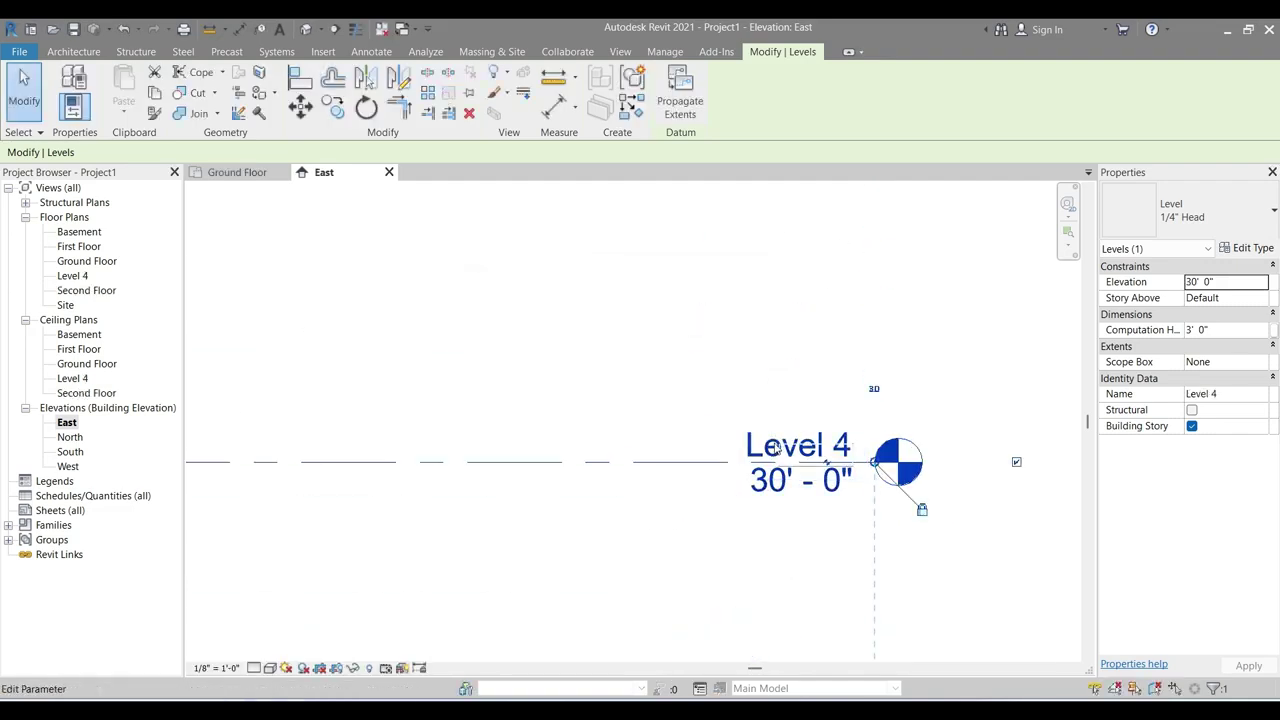
{"action": "left_click", "coordinate": [776, 447]}
{"action": "type", "text": "Thi"}
{"action": "key", "text": "BackSpace"}
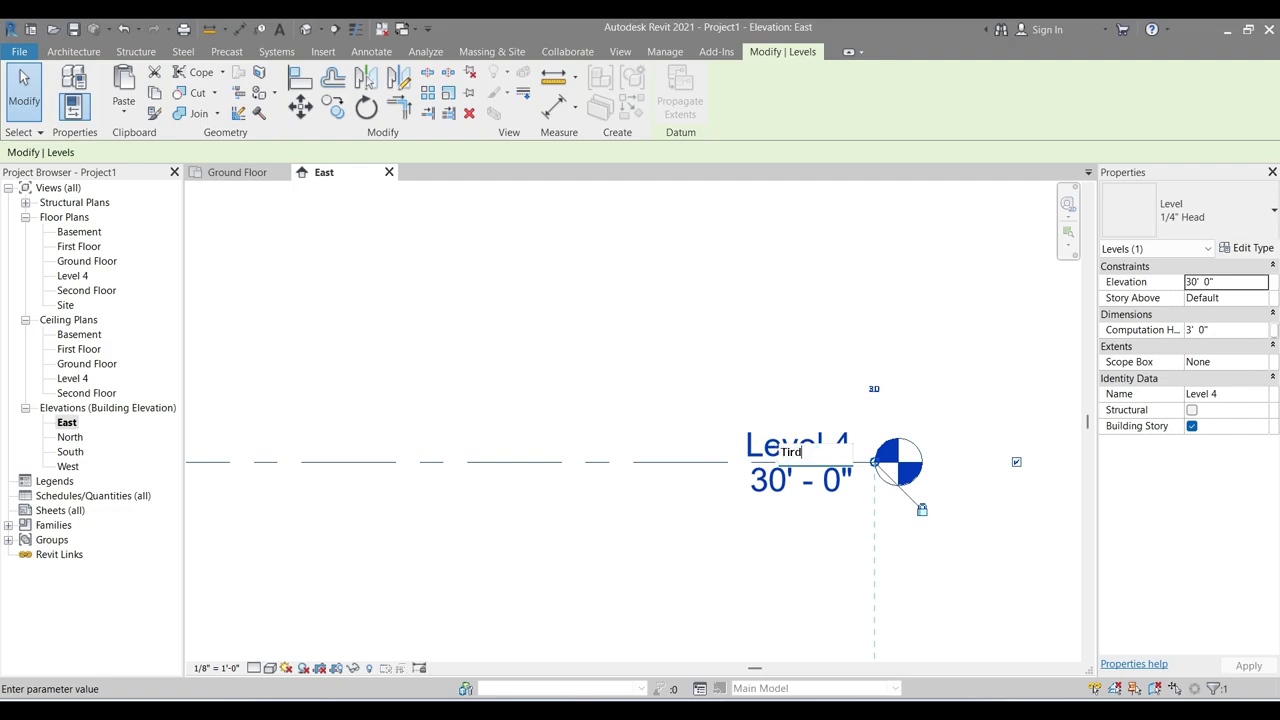
{"action": "type", "text": "hird Floor"}
{"action": "key", "text": "Return"}
{"action": "key", "text": "Return"}
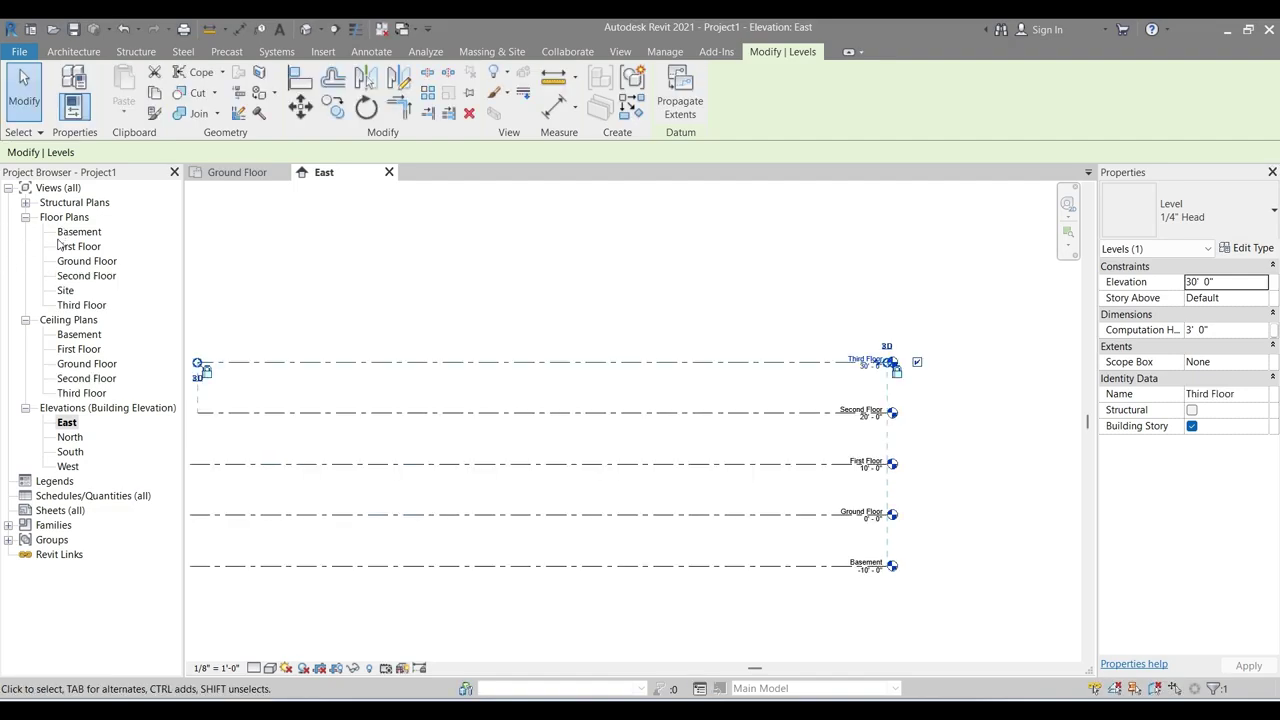
Rename the Basement floor plan view as Base and apply the name to its corresponding level and views.
{"action": "left_click", "coordinate": [72, 233]}
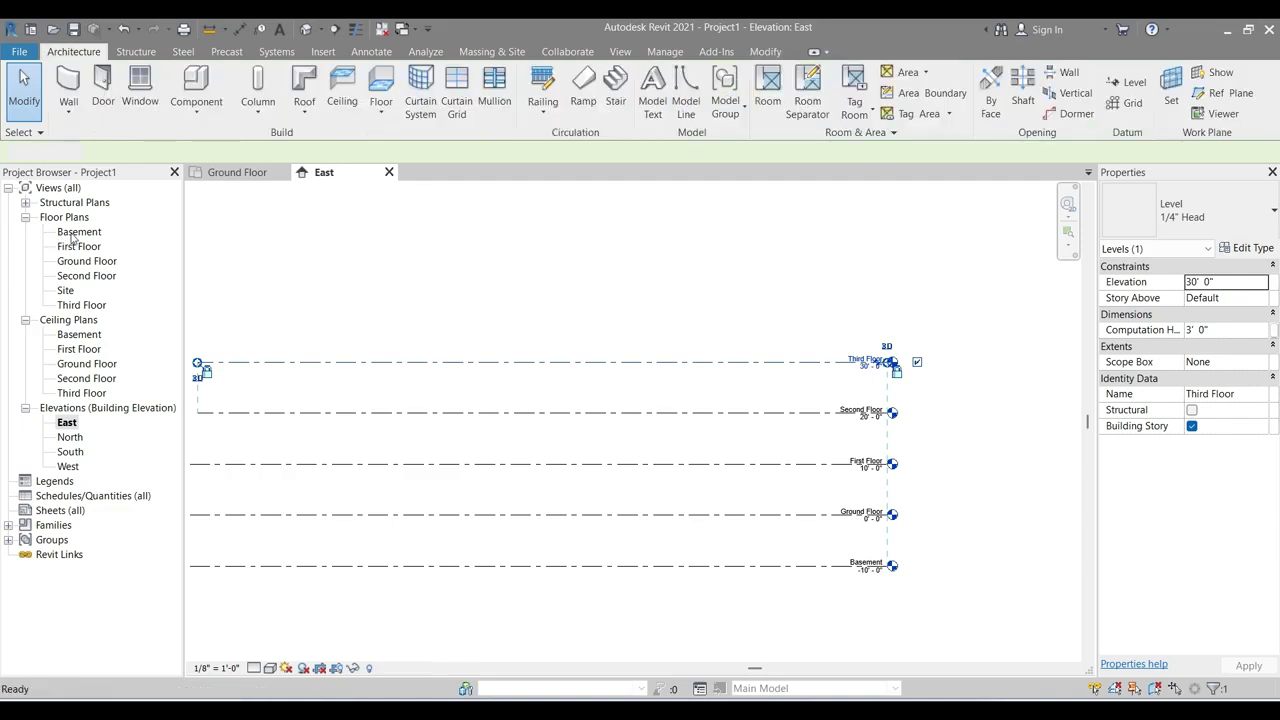
{"action": "right_click", "coordinate": [72, 235]}
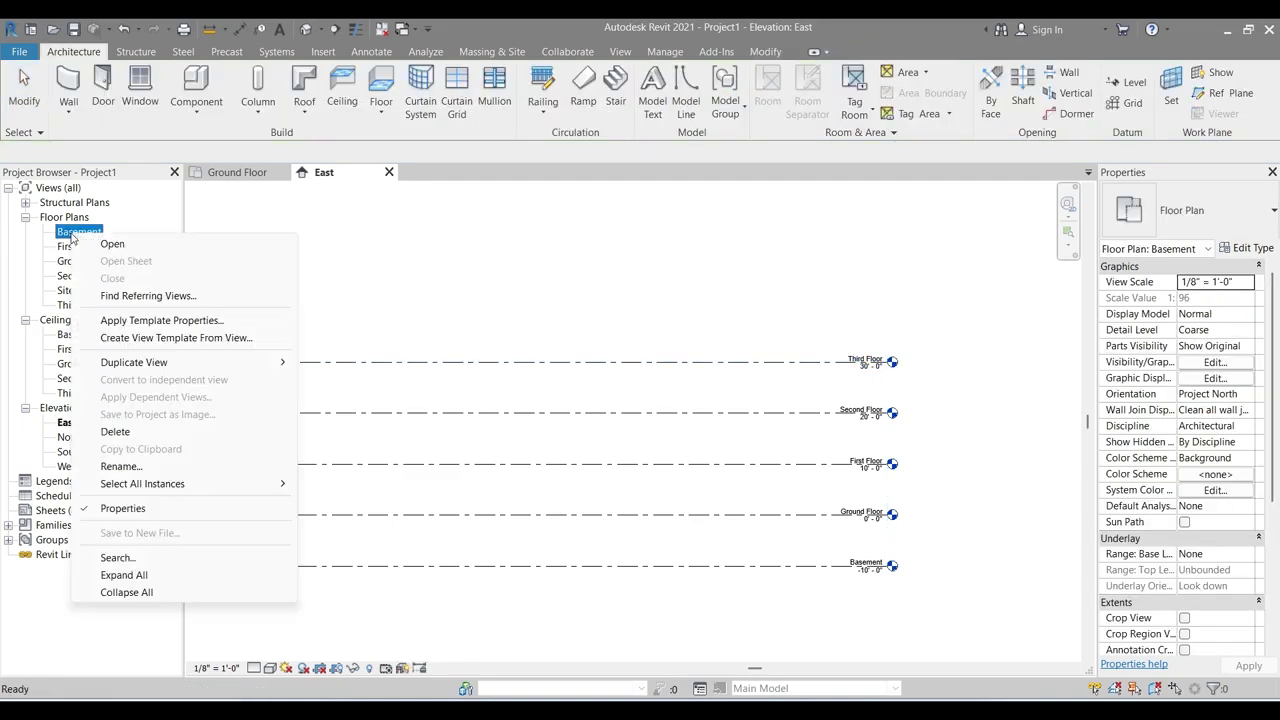
{"action": "left_click", "coordinate": [115, 466]}
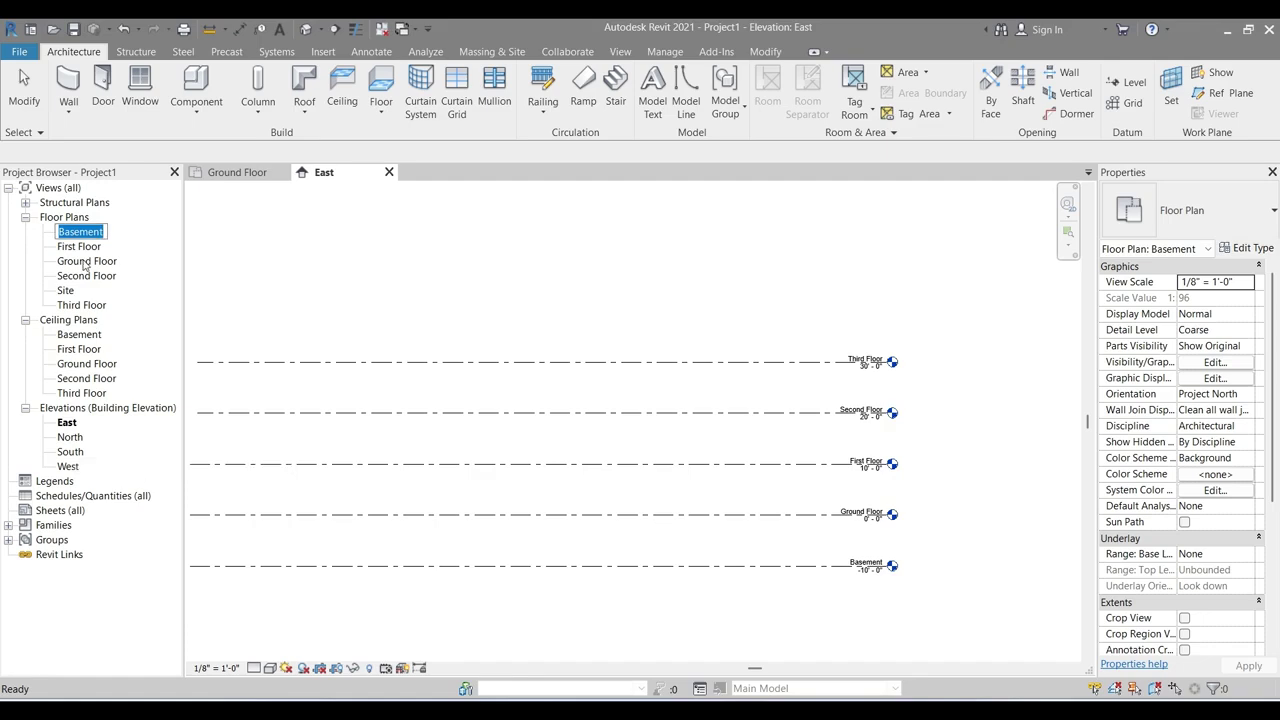
{"action": "type", "text": "Basement"}
{"action": "key", "text": "Return"}
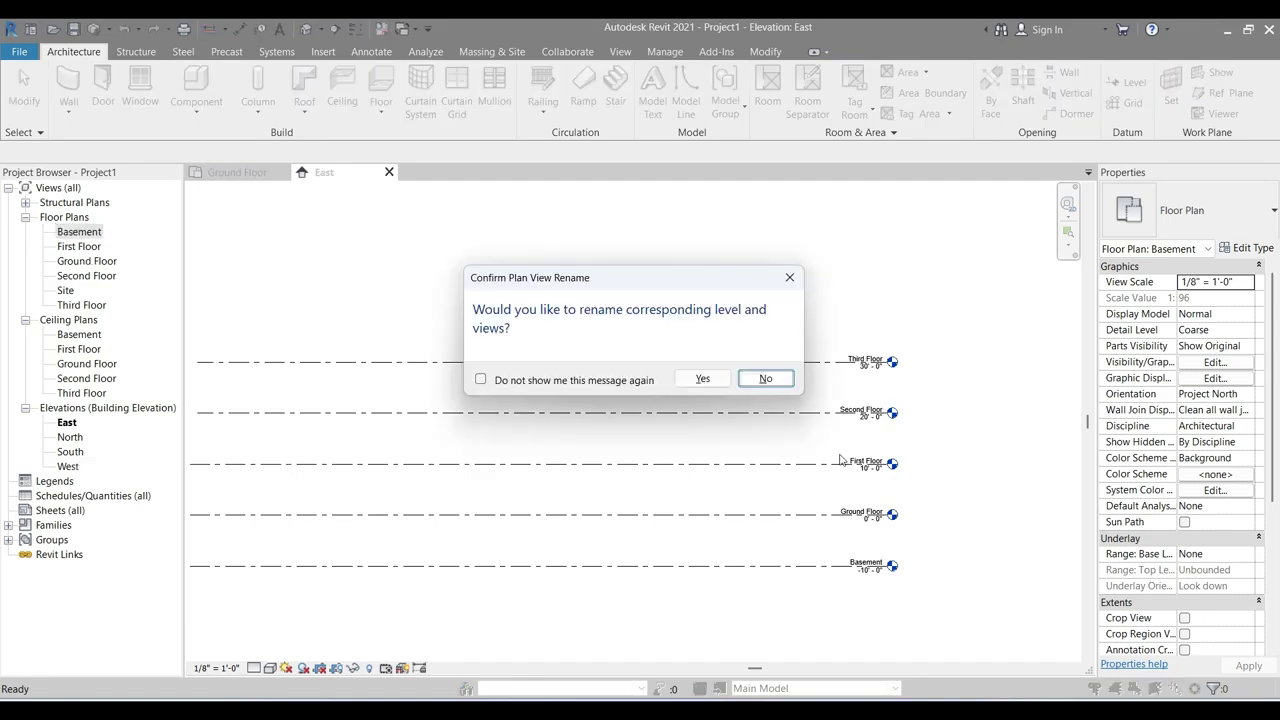
{"action": "left_click", "coordinate": [702, 380]}
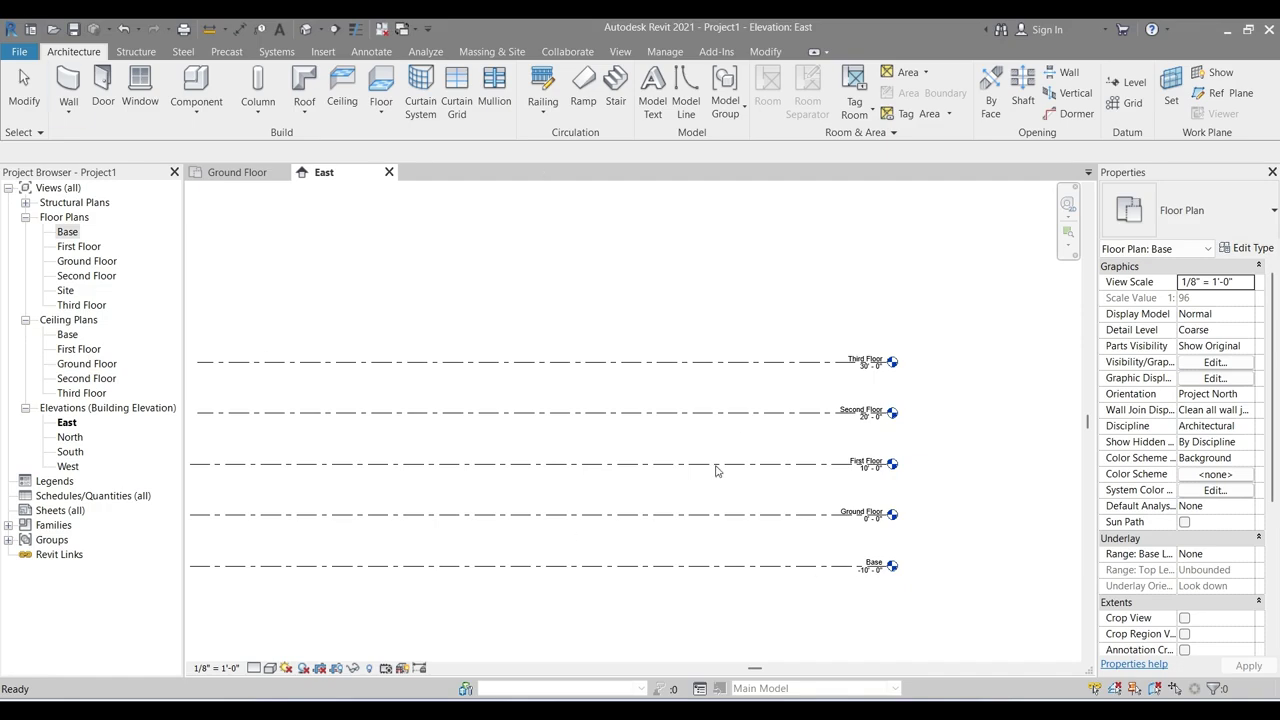
Show the level heads at the left ends of the Third Floor and Second Floor level lines.
{"action": "scroll", "coordinate": [716, 467], "scroll_direction": "down", "scroll_amount": 1}
{"action": "middle_click_drag", "start_coordinate": [361, 485], "coordinate": [480, 413]}
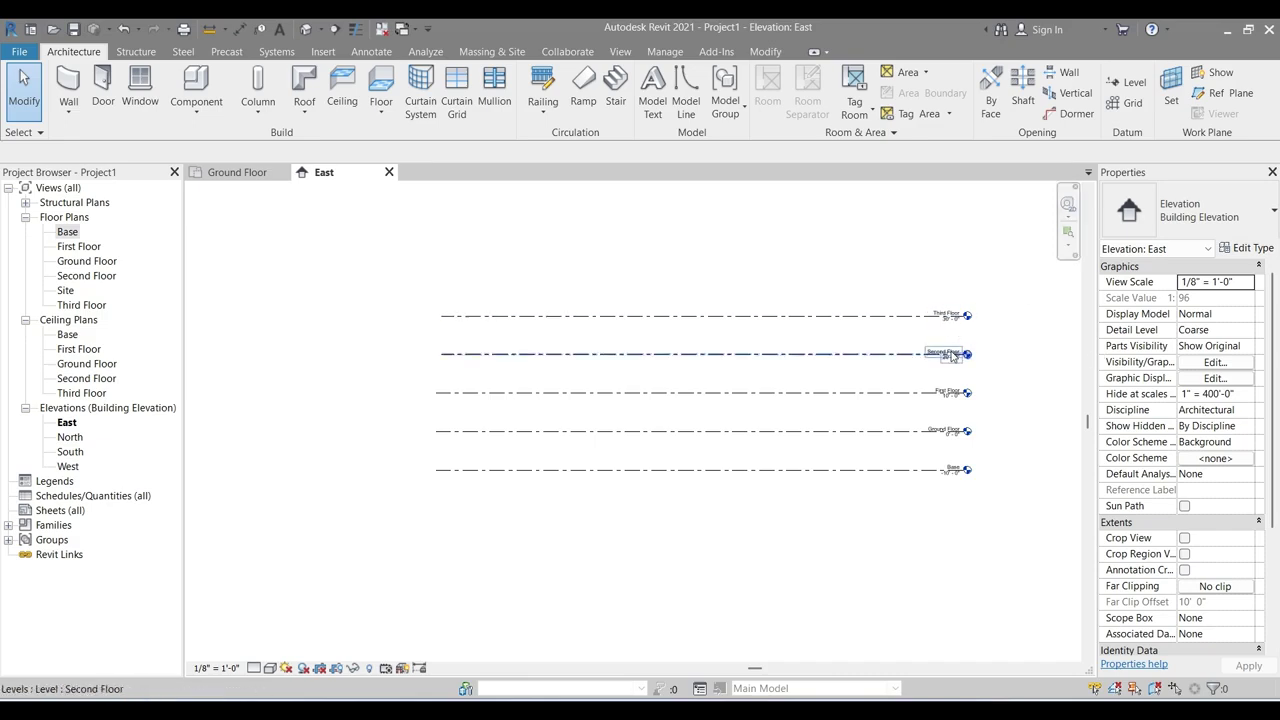
{"action": "scroll", "coordinate": [958, 335], "scroll_direction": "up", "scroll_amount": 1}
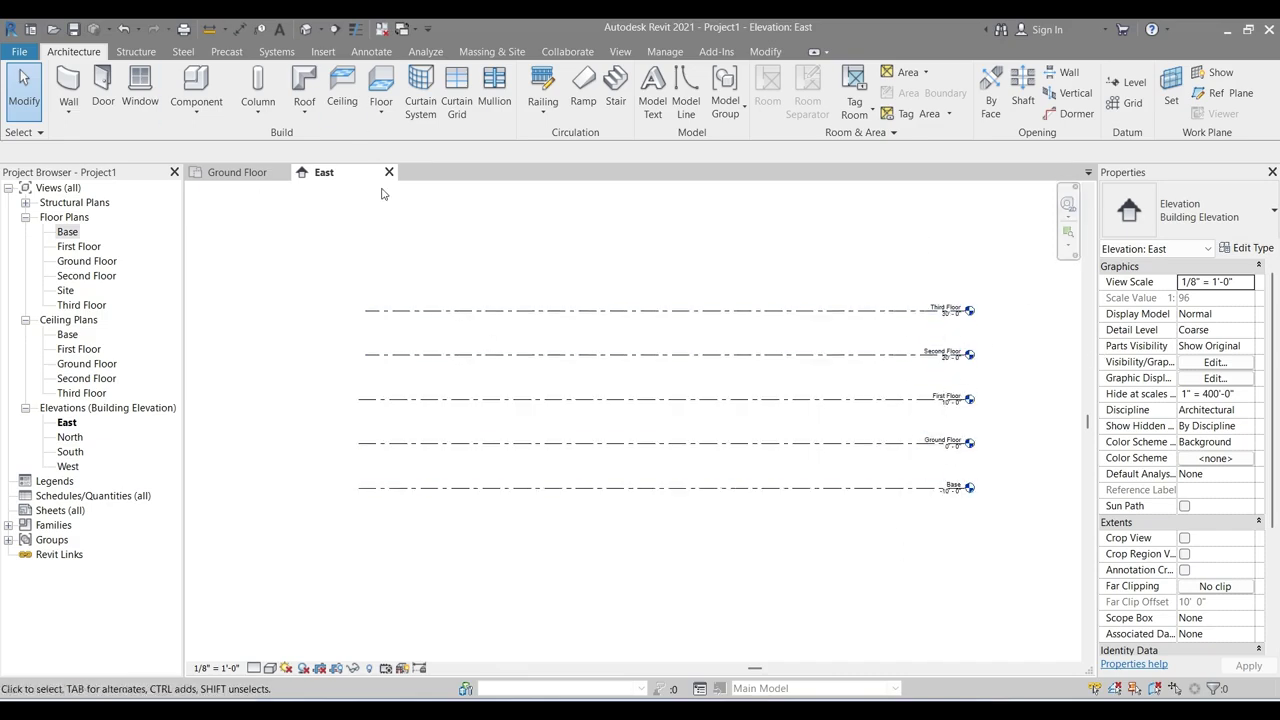
{"action": "left_click", "coordinate": [420, 311]}
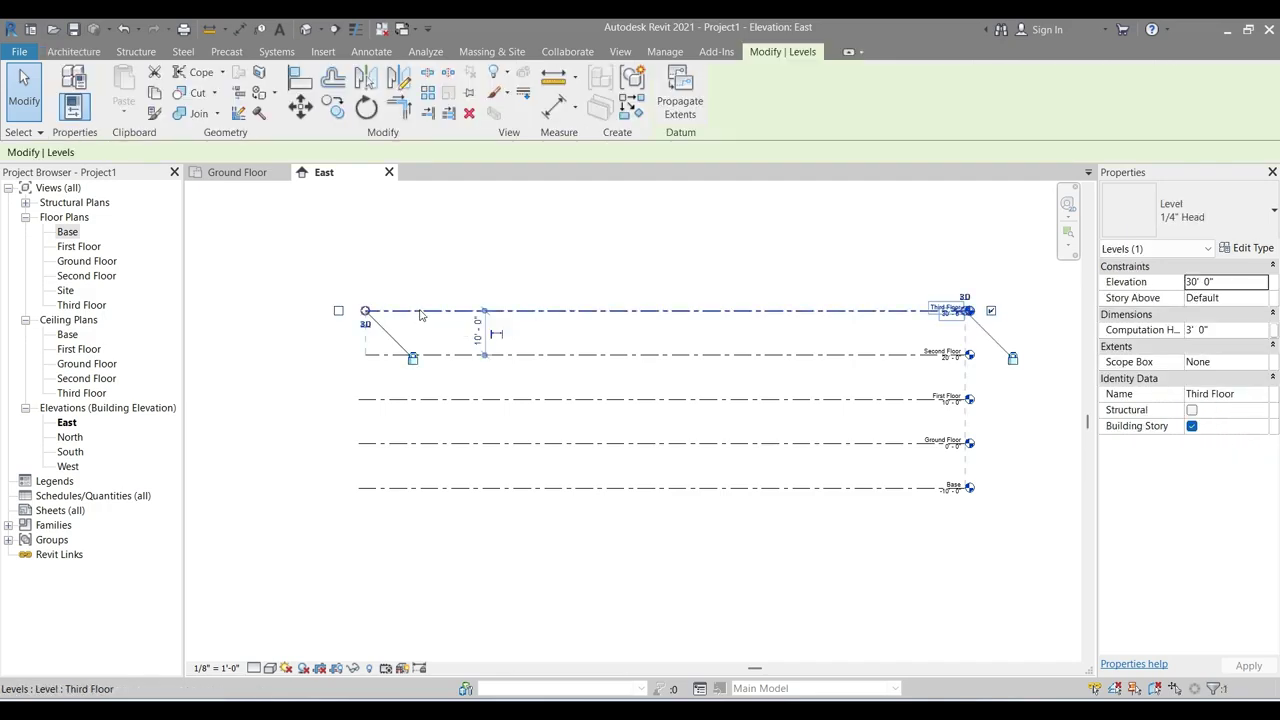
{"action": "scroll", "coordinate": [420, 314], "scroll_direction": "up", "scroll_amount": 2}
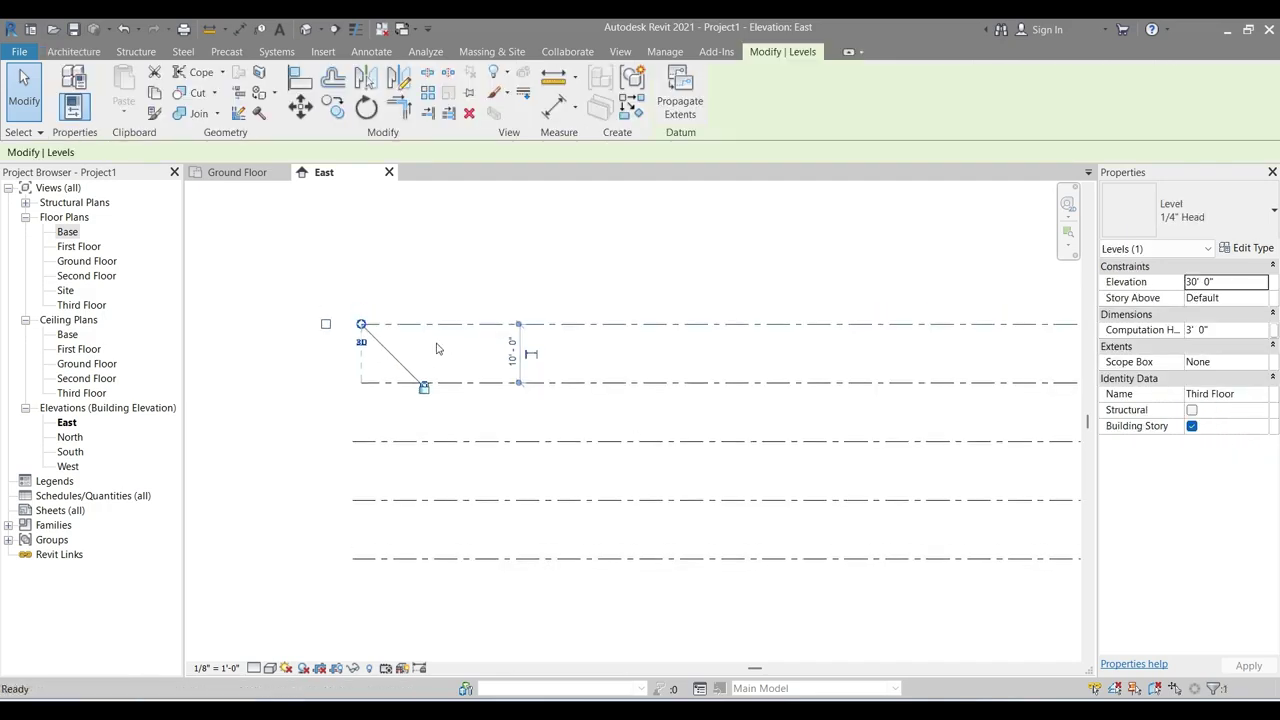
{"action": "left_click", "coordinate": [326, 330]}
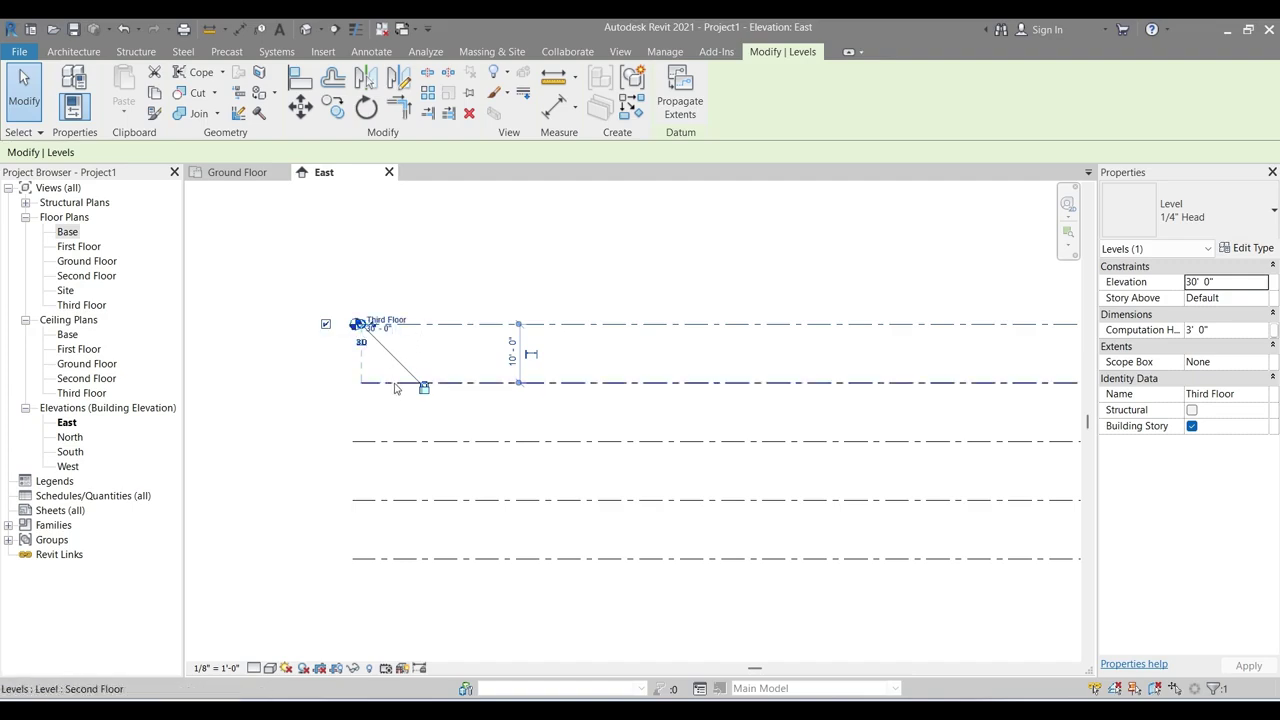
{"action": "left_click", "coordinate": [331, 388]}
{"action": "left_click", "coordinate": [326, 383]}
Show the level heads at the left ends of the First Floor, Ground Floor and Base level lines.
{"action": "middle_click_drag", "start_coordinate": [346, 423], "coordinate": [368, 348]}
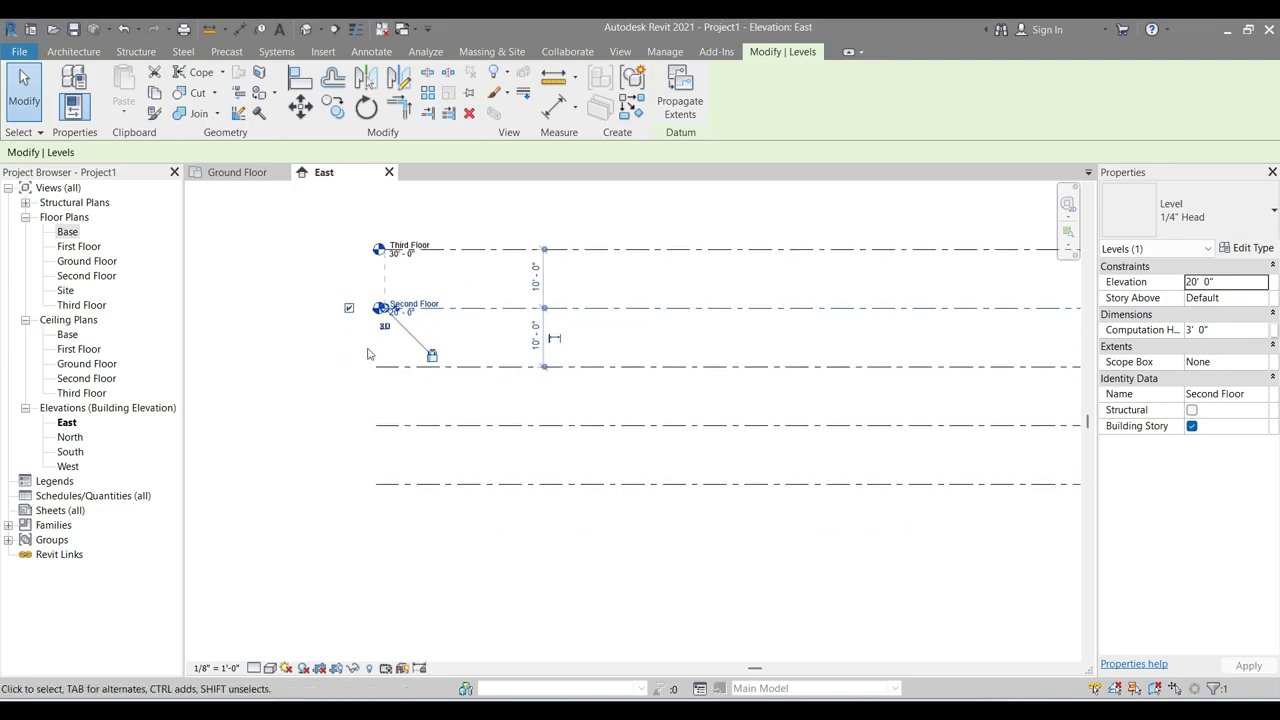
{"action": "left_click", "coordinate": [395, 369]}
{"action": "left_click", "coordinate": [340, 366]}
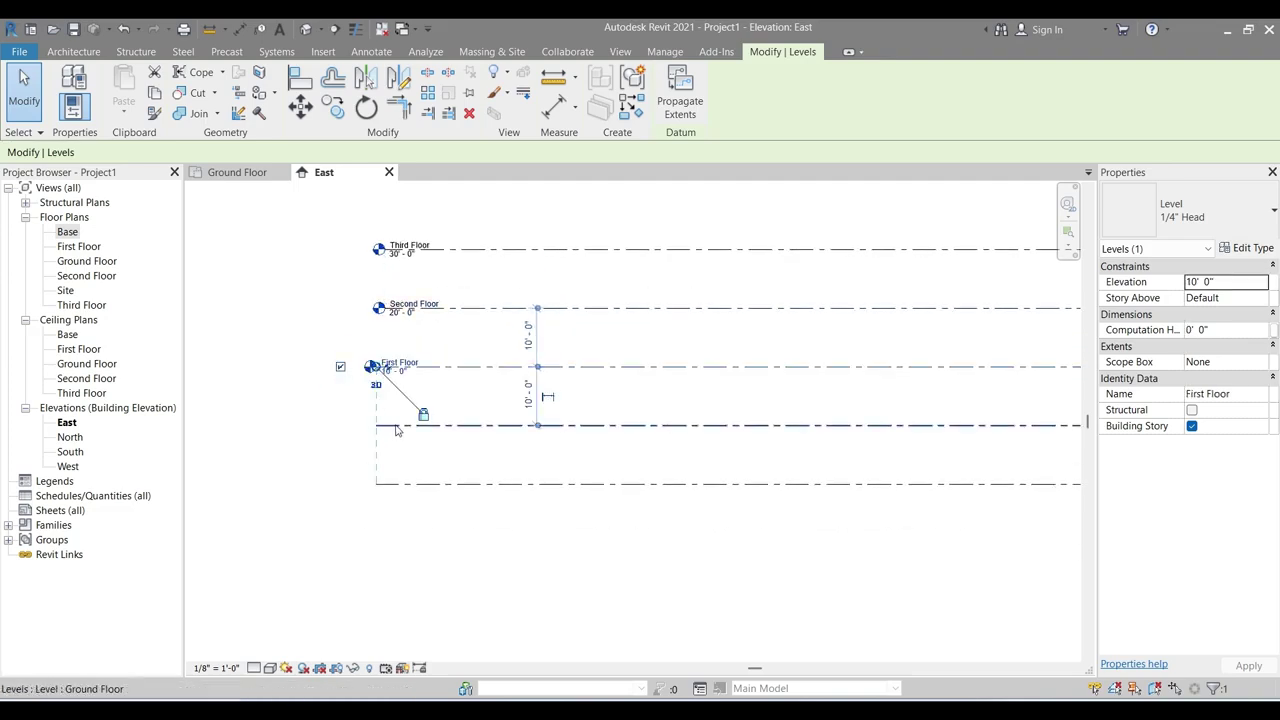
{"action": "left_click", "coordinate": [356, 426]}
{"action": "left_click", "coordinate": [340, 425]}
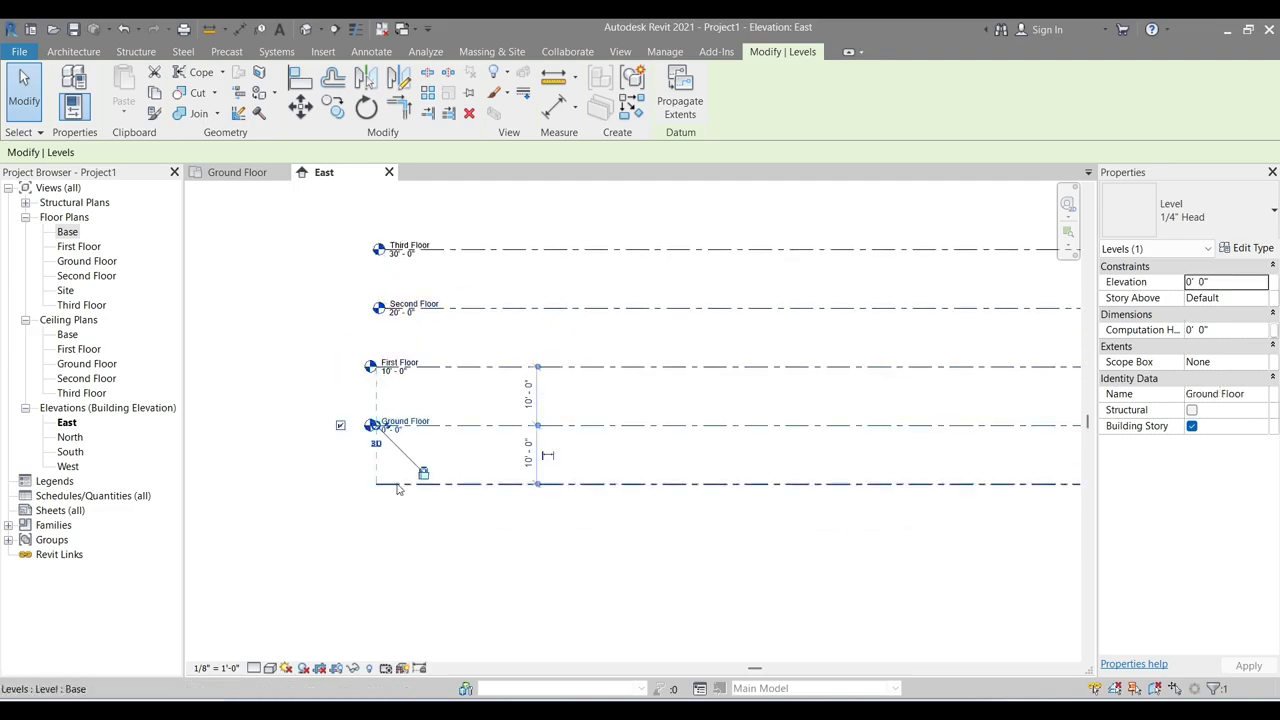
{"action": "left_click", "coordinate": [400, 484]}
{"action": "left_click", "coordinate": [341, 485]}
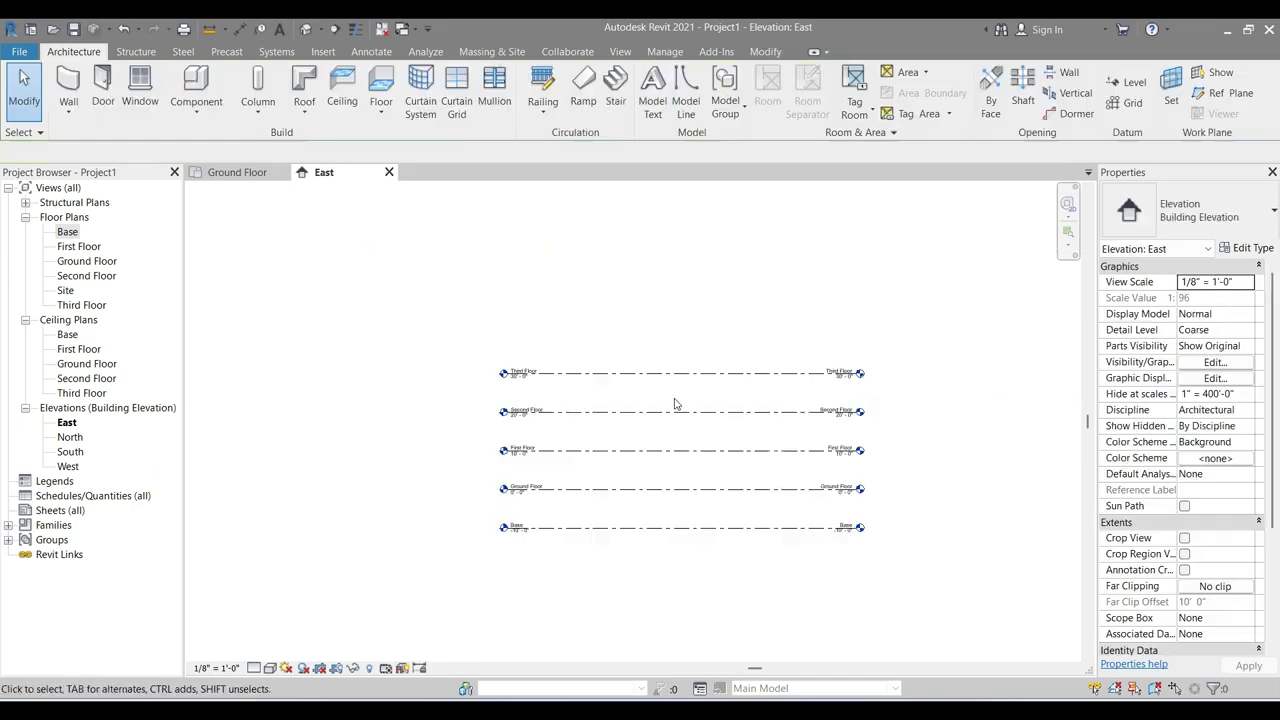
Open the Ground Floor floor plan view.
{"action": "middle_click_drag", "start_coordinate": [716, 420], "coordinate": [718, 390]}
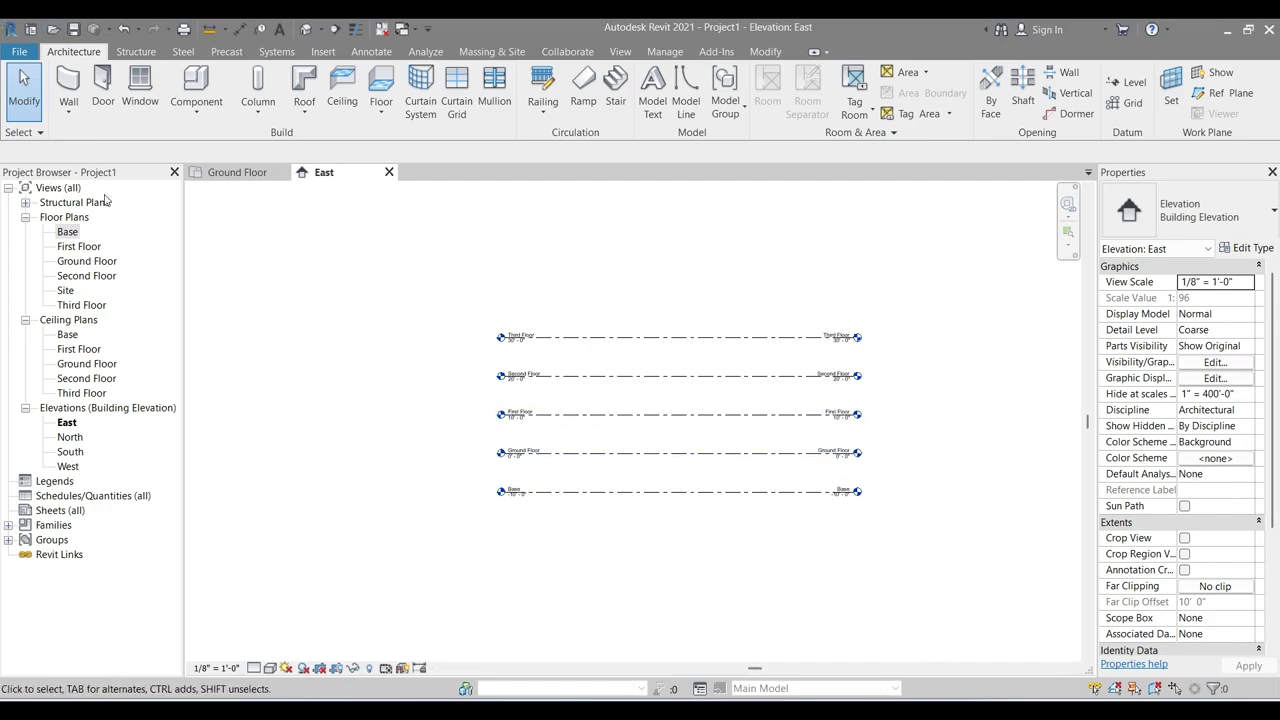
{"action": "double_click", "coordinate": [76, 261]}
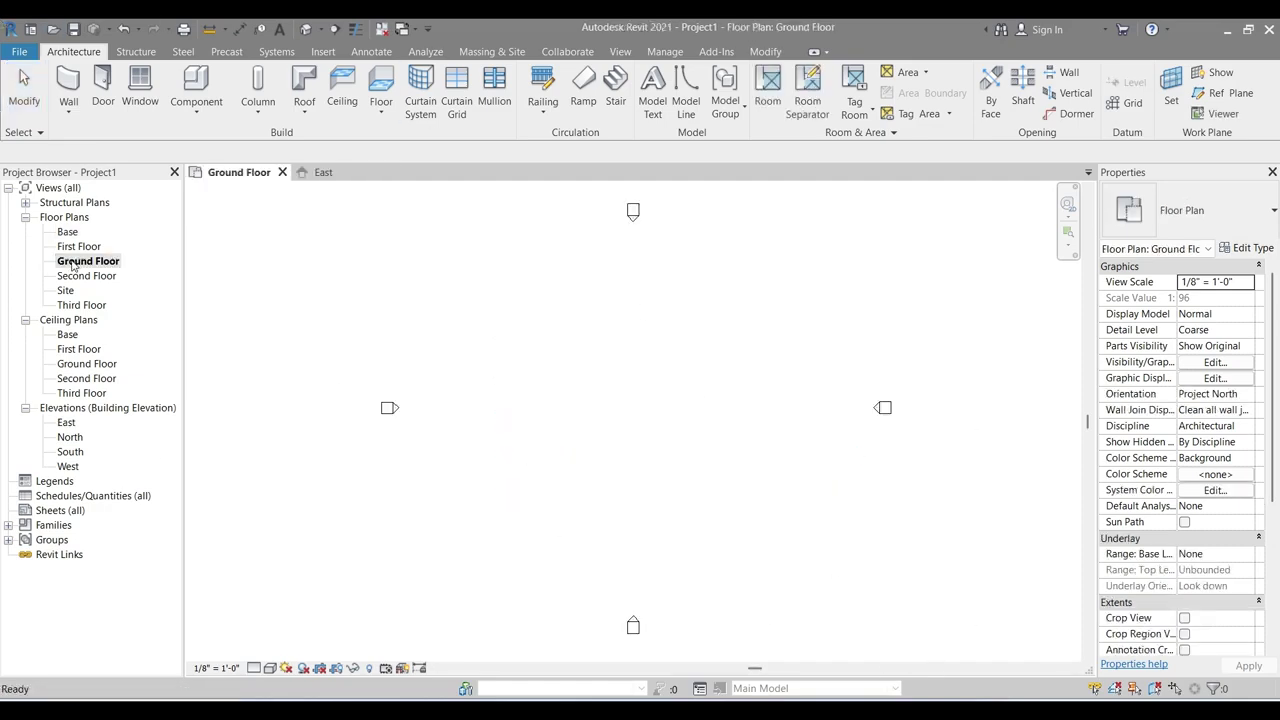